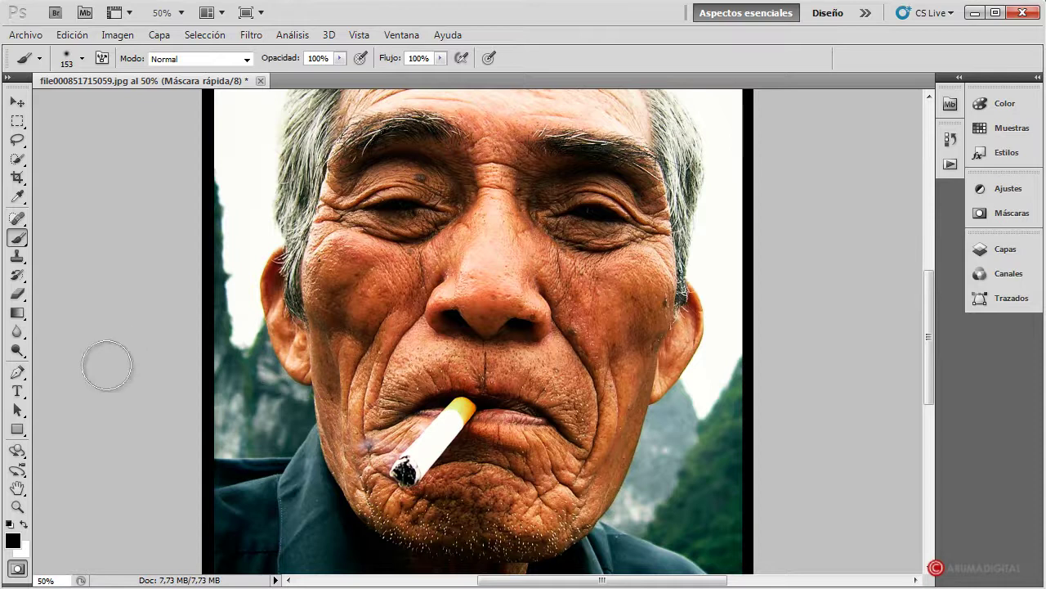
- Leave and re-enter Quick Mask mode, showing then hiding the Layers list
{"action": "left_click", "coordinate": [17, 568]}
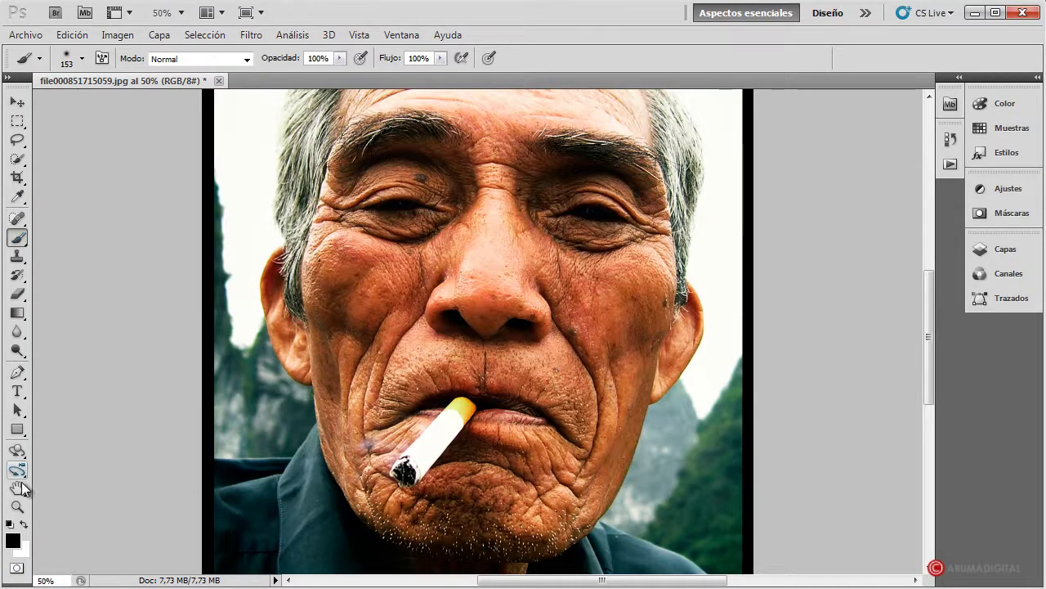
{"action": "left_click", "coordinate": [23, 572]}
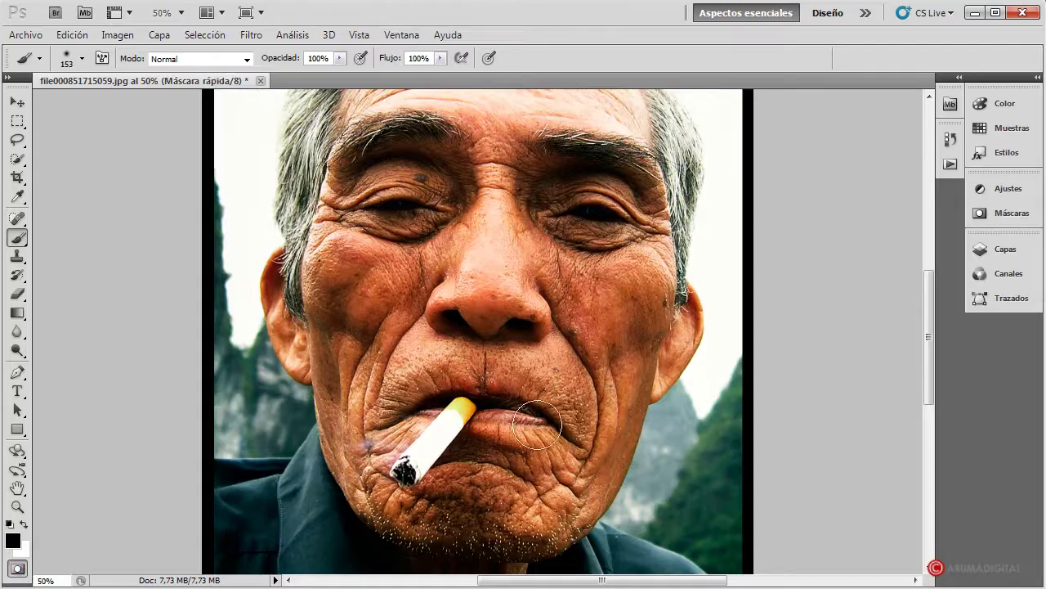
{"action": "left_click", "coordinate": [1014, 252]}
{"action": "left_click", "coordinate": [1014, 251]}
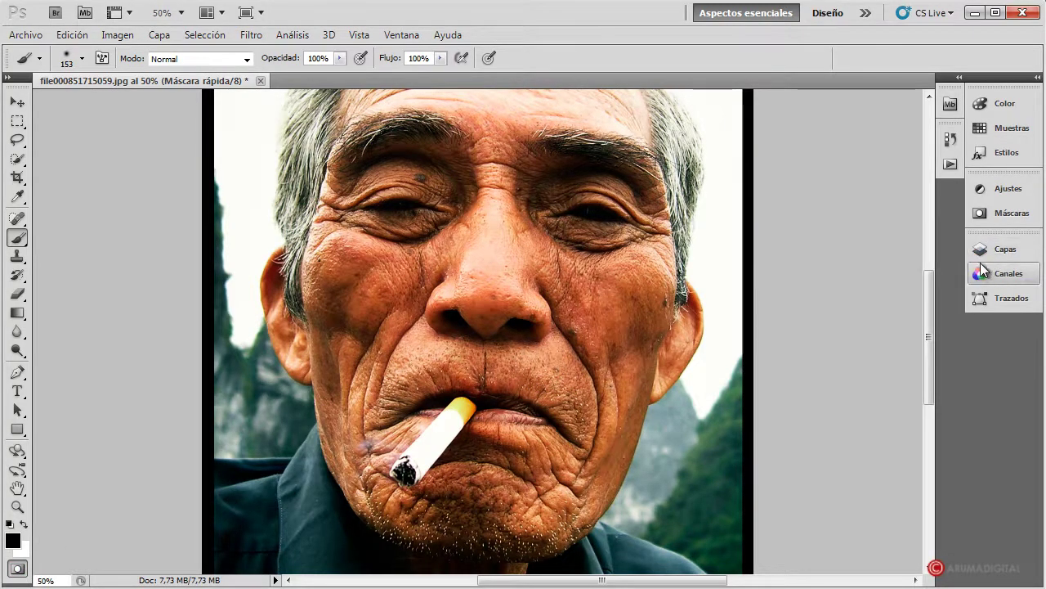
{"action": "left_click", "coordinate": [993, 250]}
{"action": "left_click", "coordinate": [1007, 250]}
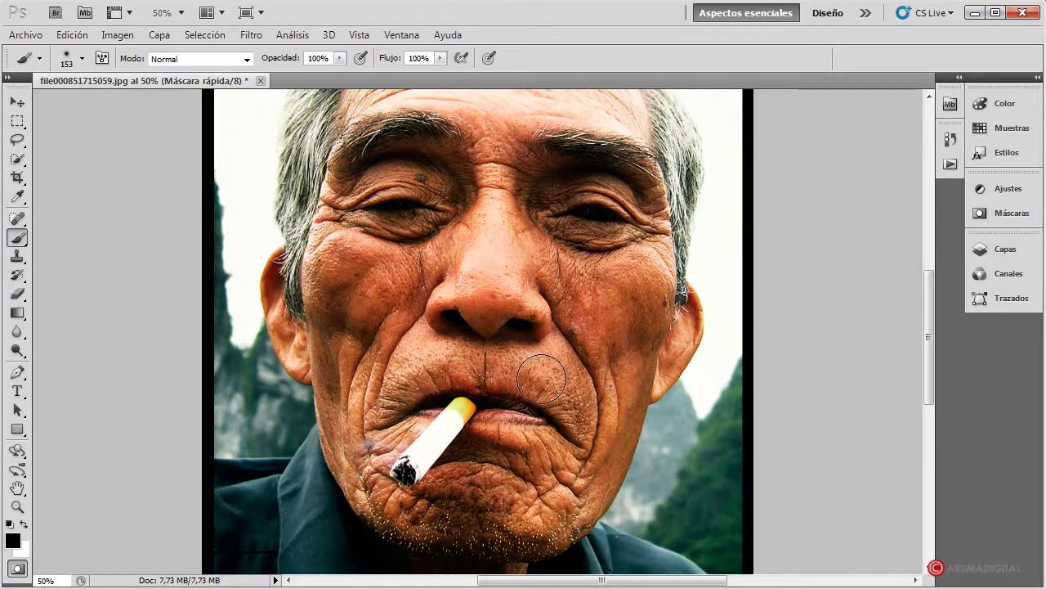
- Paint the mask over the right mouth, cheek and jaw with a smaller brush
{"action": "mouse_move", "coordinate": [520, 373]}
{"action": "left_mouse_down"}
{"action": "mouse_move", "coordinate": [562, 384]}
{"action": "mouse_move", "coordinate": [569, 442]}
{"action": "mouse_move", "coordinate": [596, 408]}
{"action": "mouse_move", "coordinate": [531, 384]}
{"action": "mouse_move", "coordinate": [528, 446]}
{"action": "mouse_move", "coordinate": [557, 490]}
{"action": "mouse_move", "coordinate": [511, 478]}
{"action": "mouse_move", "coordinate": [560, 445]}
{"action": "mouse_move", "coordinate": [547, 372]}
{"action": "mouse_move", "coordinate": [537, 379]}
{"action": "left_mouse_up"}
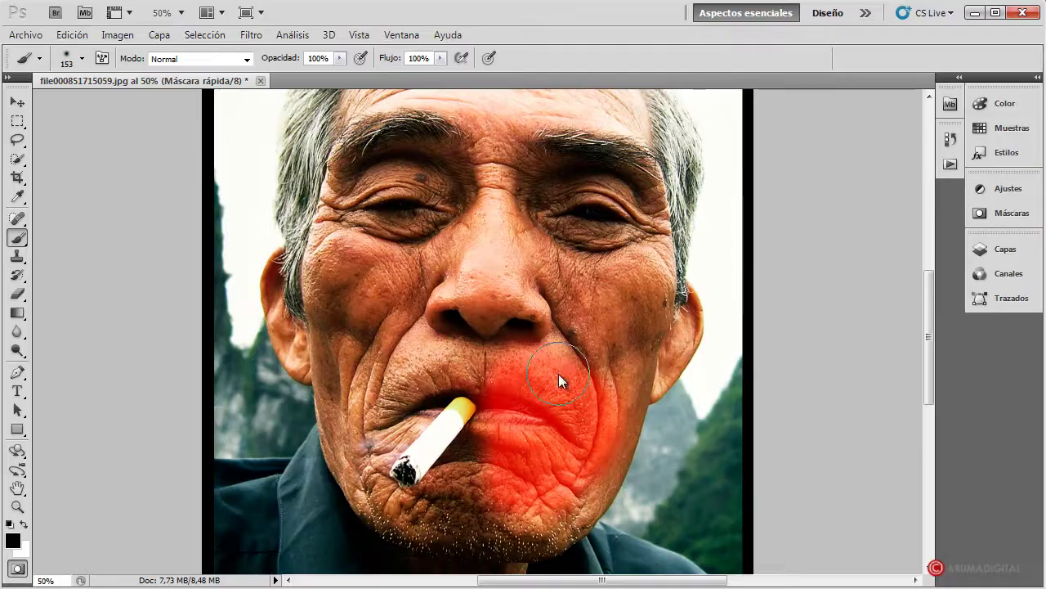
{"action": "mouse_move", "coordinate": [556, 378]}
{"action": "left_mouse_down"}
{"action": "mouse_move", "coordinate": [524, 401]}
{"action": "mouse_move", "coordinate": [531, 398]}
{"action": "left_mouse_up"}
{"action": "mouse_move", "coordinate": [532, 354]}
{"action": "left_mouse_down"}
{"action": "mouse_move", "coordinate": [603, 426]}
{"action": "mouse_move", "coordinate": [553, 507]}
{"action": "mouse_move", "coordinate": [491, 470]}
{"action": "mouse_move", "coordinate": [566, 485]}
{"action": "left_mouse_up"}
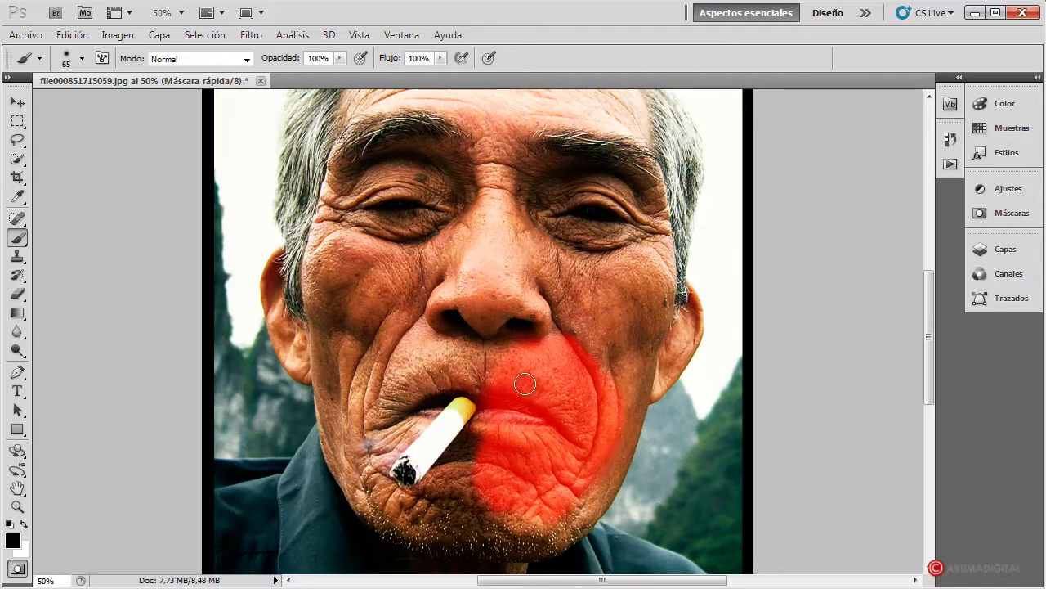
- Turn the painted mask into a selection and invert it to the cheek area
{"action": "left_click", "coordinate": [17, 570]}
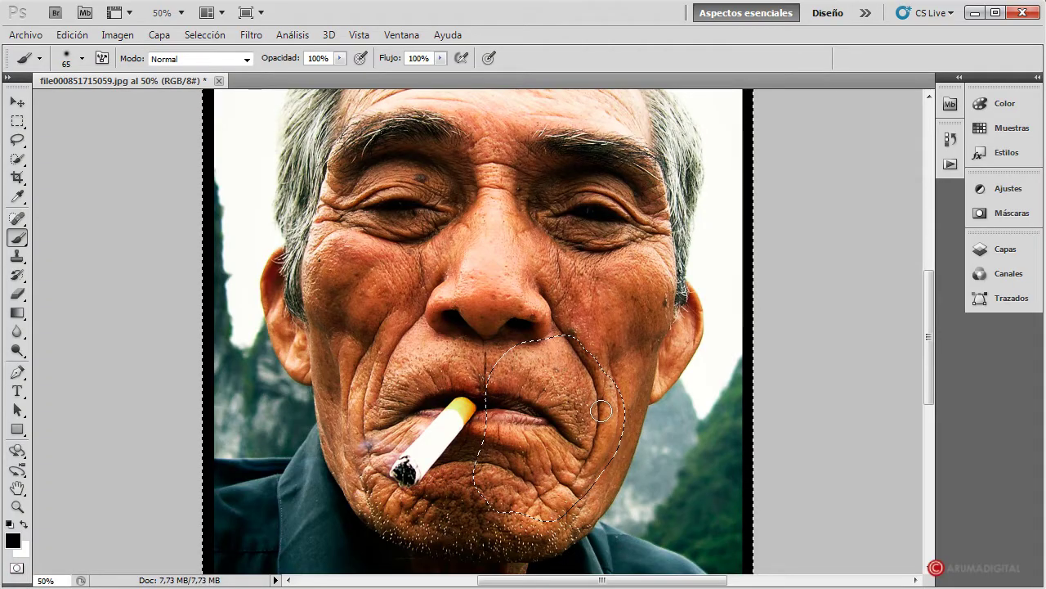
{"action": "left_click", "coordinate": [188, 36]}
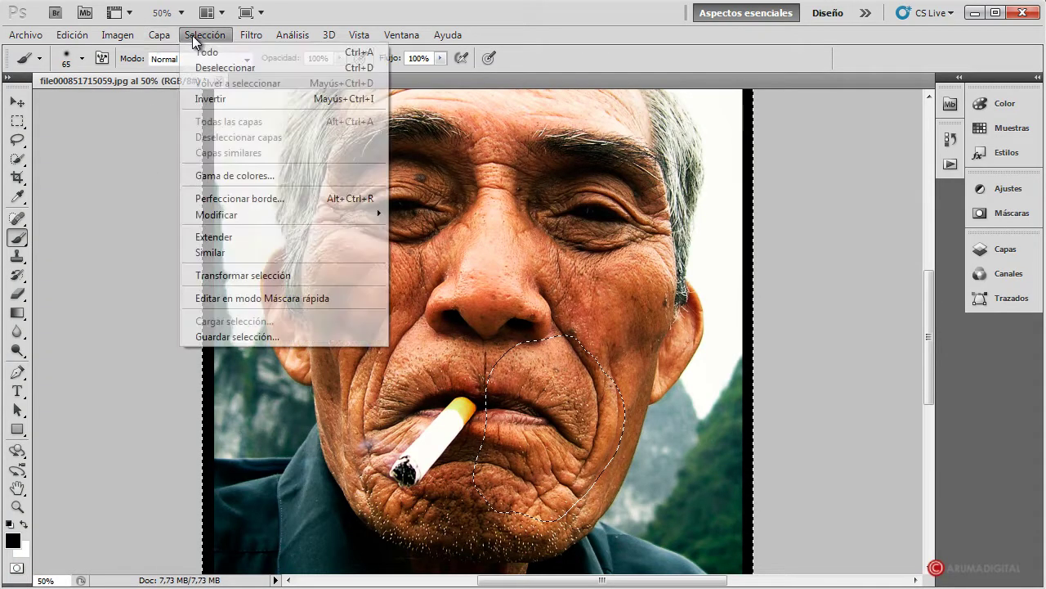
{"action": "left_click", "coordinate": [215, 99]}
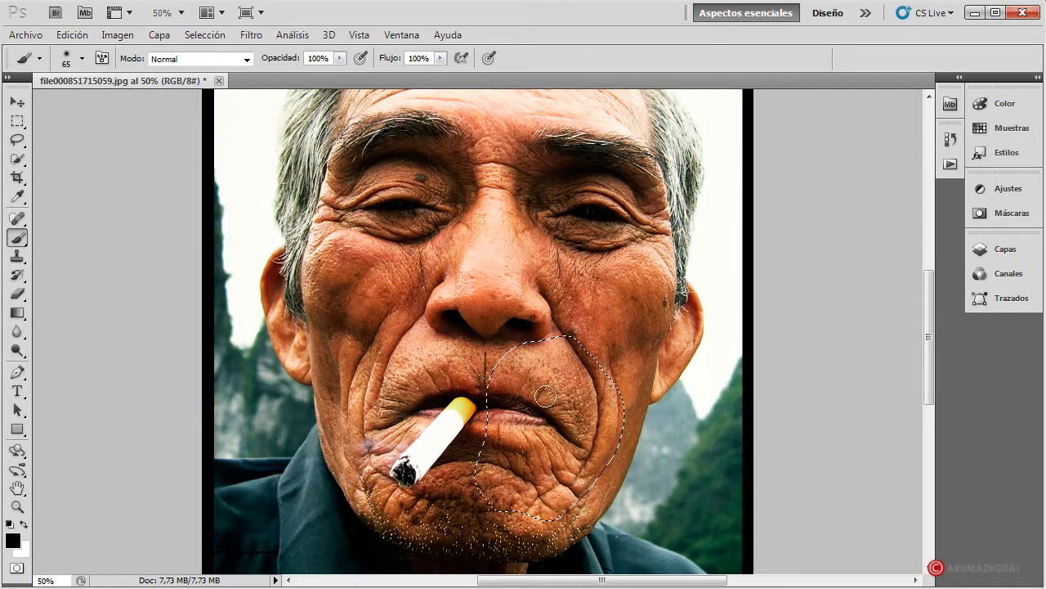
- Copy and paste the cheek area onto new layer Capa 1 and show the Layers list
{"action": "left_click", "coordinate": [71, 36]}
{"action": "left_click", "coordinate": [95, 145]}
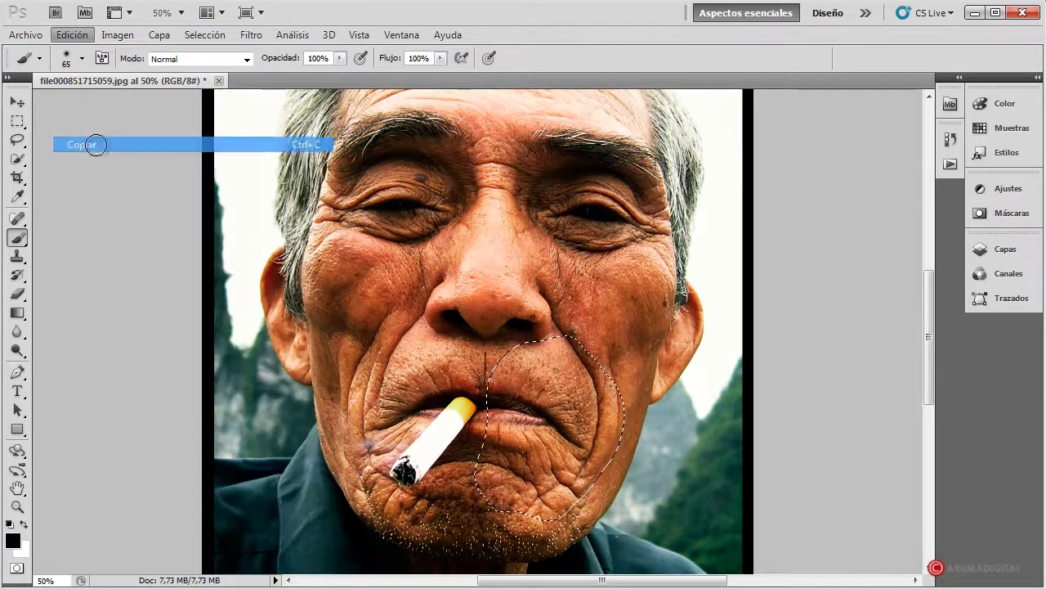
{"action": "left_click", "coordinate": [72, 35]}
{"action": "left_click", "coordinate": [79, 176]}
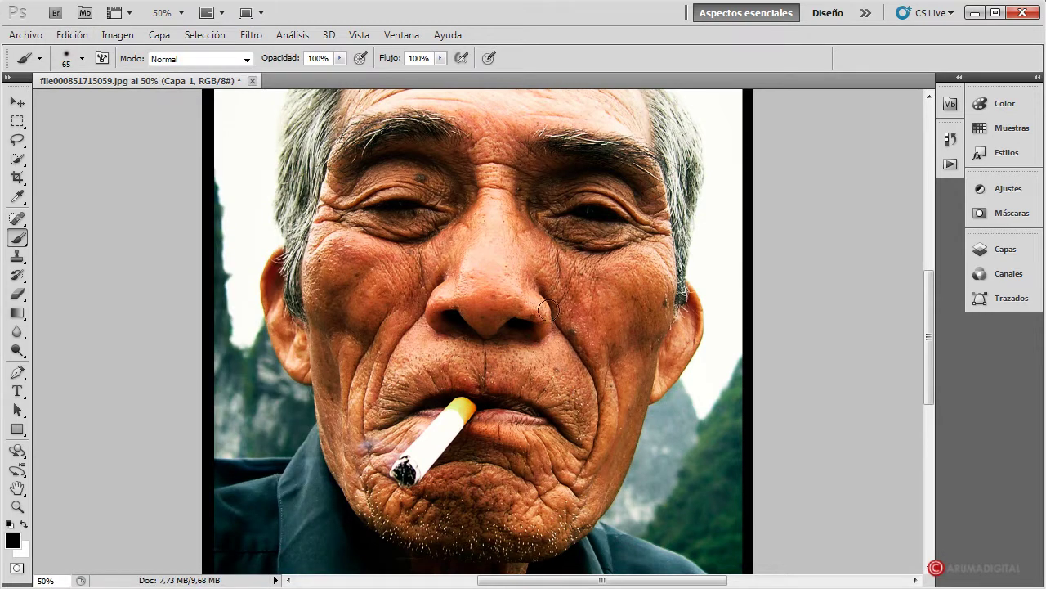
{"action": "left_click", "coordinate": [1004, 248]}
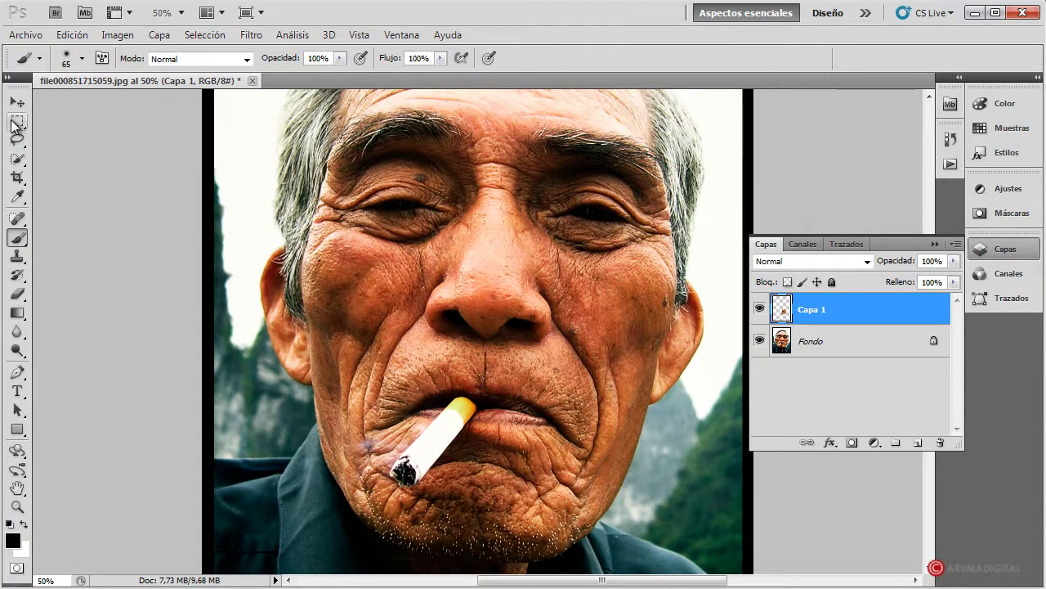
- Flip the Capa 1 cheek patch horizontally and move it left over the cigarette
{"action": "left_click", "coordinate": [16, 122]}
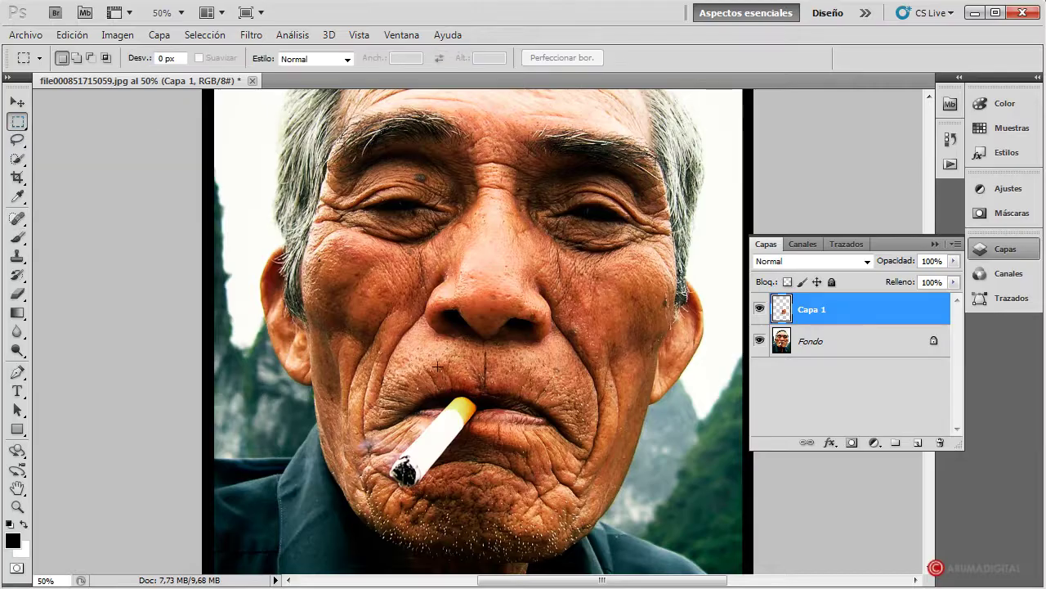
{"action": "right_click", "coordinate": [570, 401]}
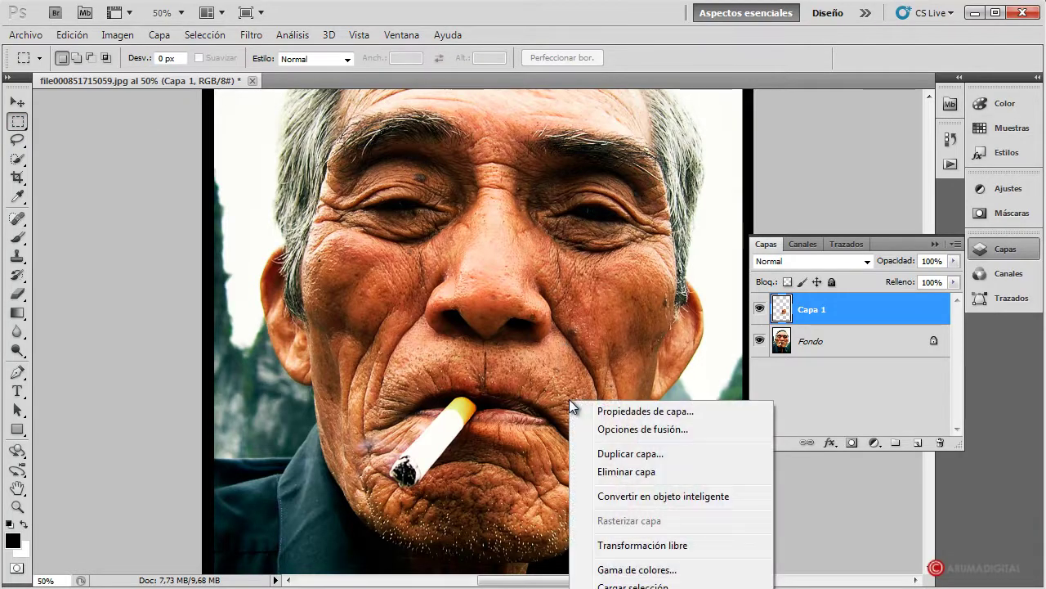
{"action": "left_click", "coordinate": [634, 545]}
{"action": "right_click", "coordinate": [530, 354]}
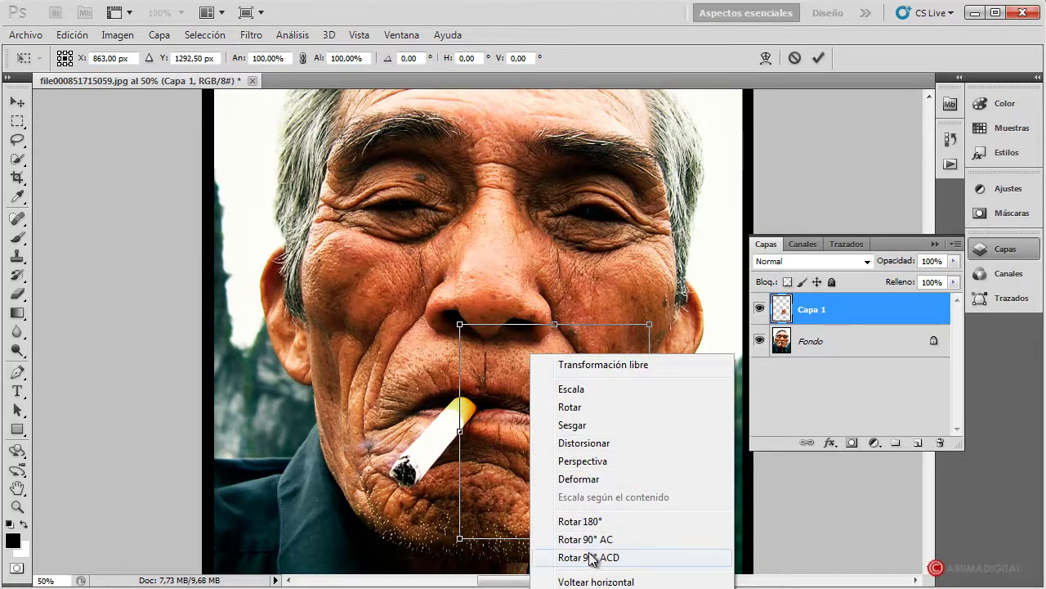
{"action": "left_click", "coordinate": [612, 582]}
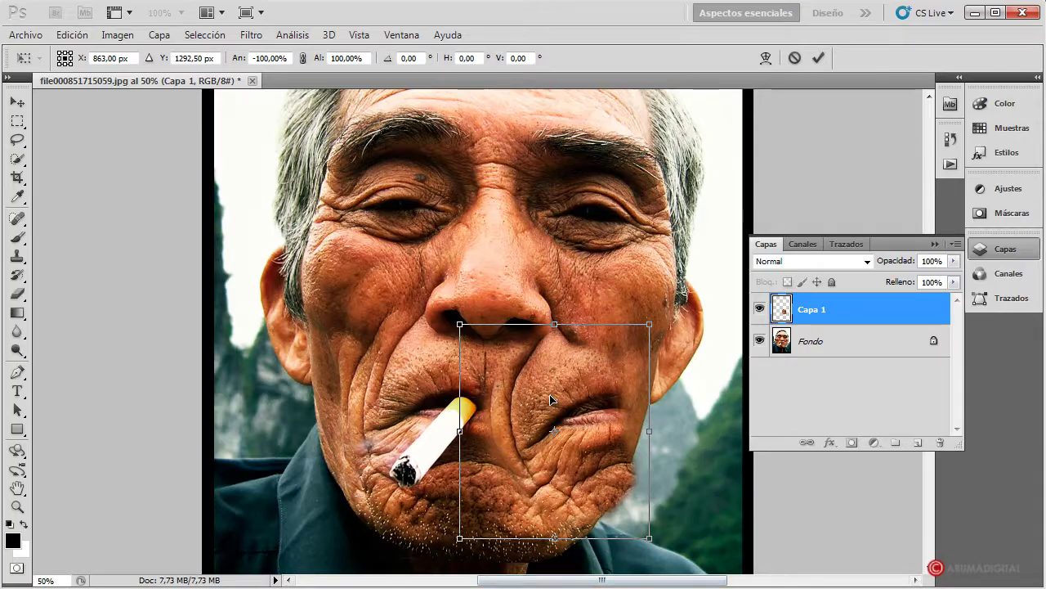
{"action": "left_click_drag", "start_coordinate": [609, 433], "coordinate": [475, 433]}
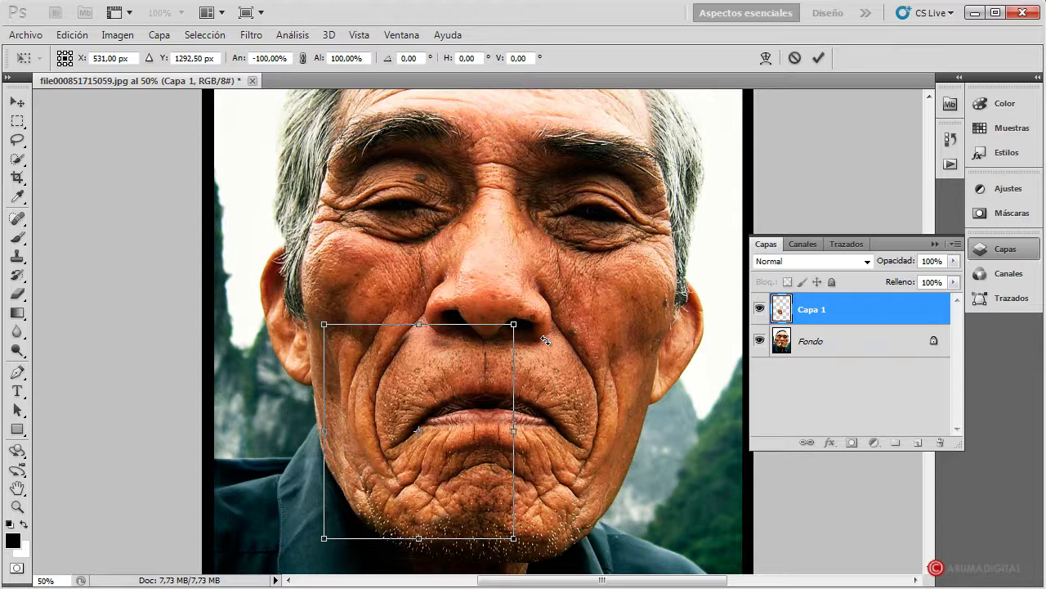
{"action": "key", "text": "Return"}
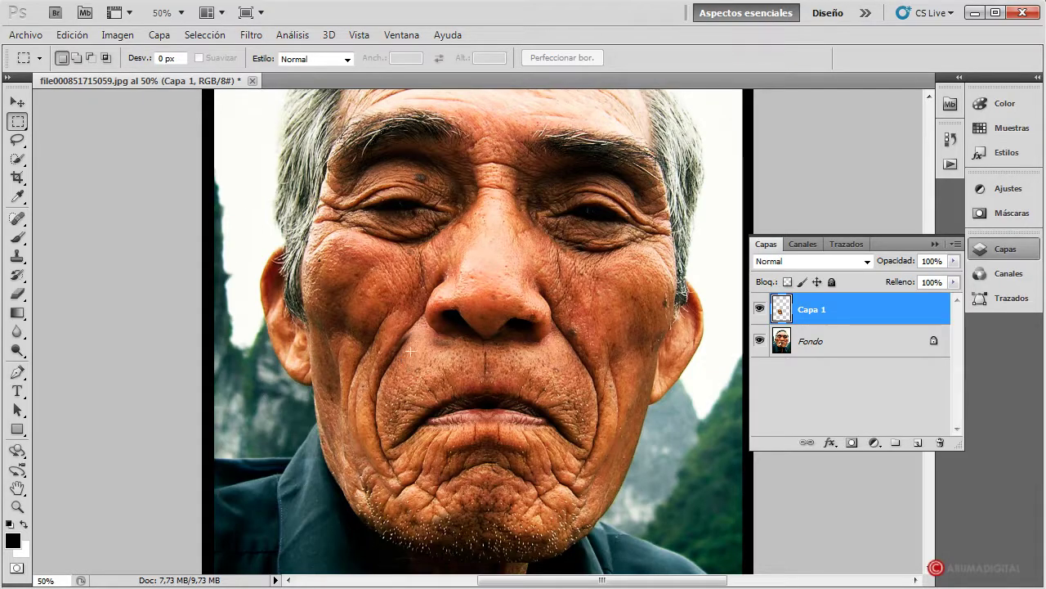
- Warp the Capa 1 patch, pulling its top up and bowing its left edge over the cheek
{"action": "right_click", "coordinate": [431, 369]}
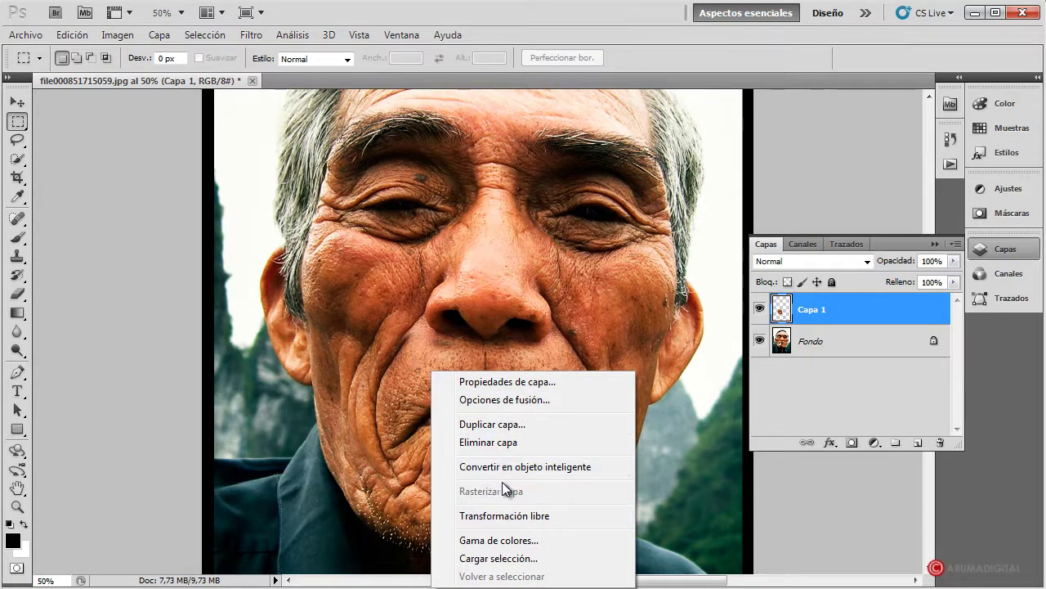
{"action": "left_click", "coordinate": [512, 516]}
{"action": "right_click", "coordinate": [419, 361]}
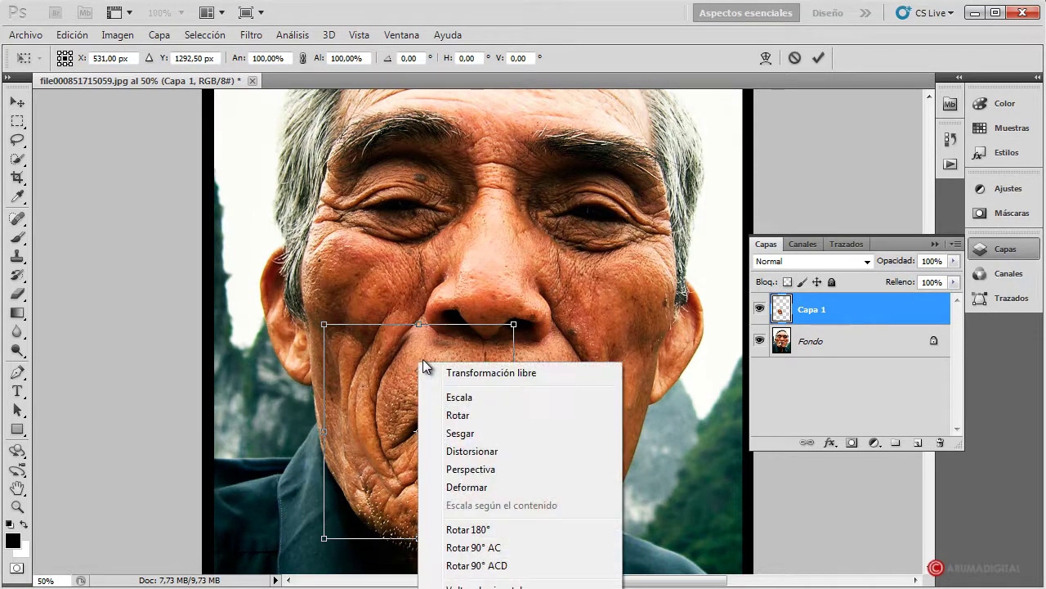
{"action": "left_click", "coordinate": [467, 487]}
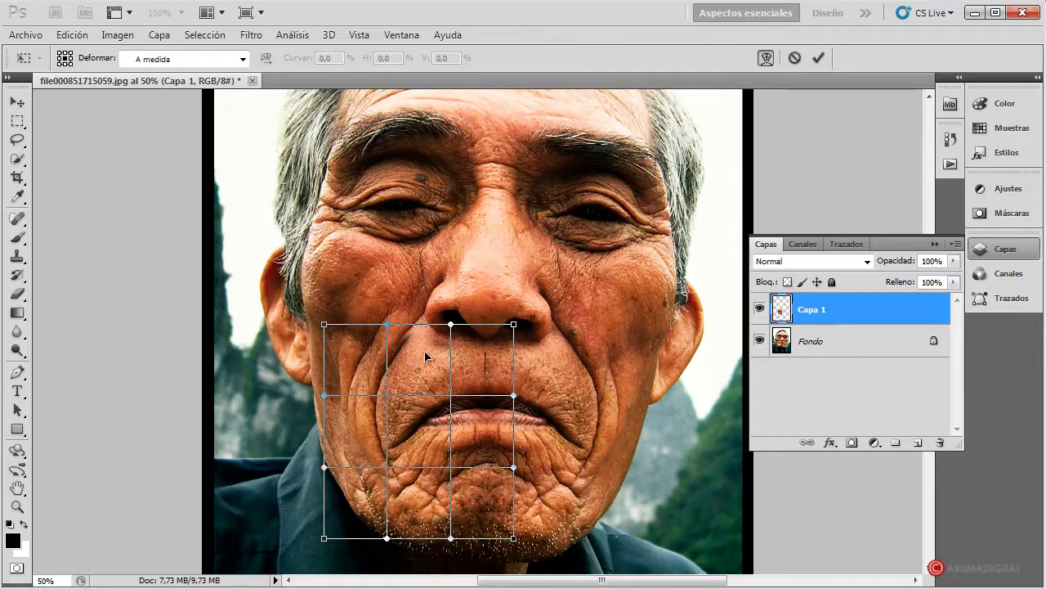
{"action": "left_click_drag", "start_coordinate": [388, 327], "coordinate": [379, 319]}
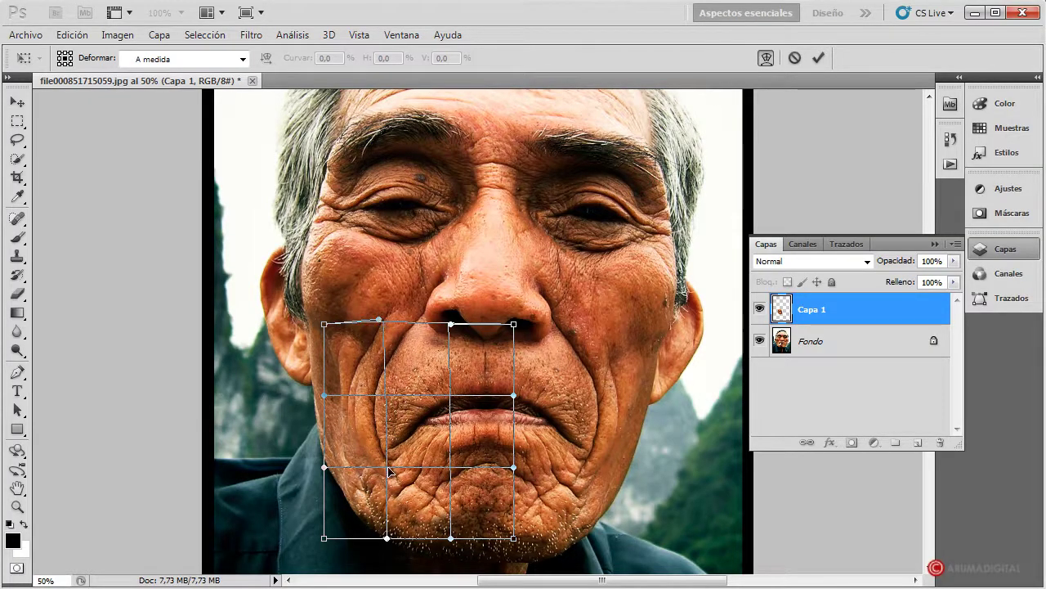
{"action": "left_click_drag", "start_coordinate": [389, 471], "coordinate": [386, 477]}
{"action": "left_click_drag", "start_coordinate": [324, 399], "coordinate": [310, 399]}
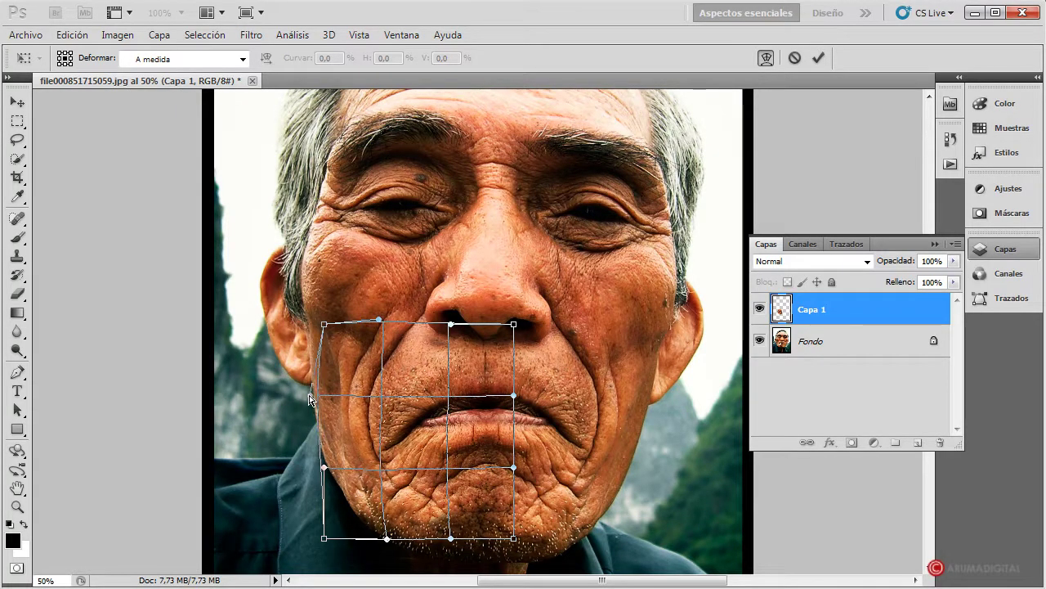
- Bend the chin and bottom-right corner of the patch inward and apply the warp
{"action": "left_click_drag", "start_coordinate": [387, 539], "coordinate": [389, 543]}
{"action": "mouse_move", "coordinate": [513, 467]}
{"action": "left_mouse_down"}
{"action": "mouse_move", "coordinate": [506, 493]}
{"action": "mouse_move", "coordinate": [507, 481]}
{"action": "left_mouse_up"}
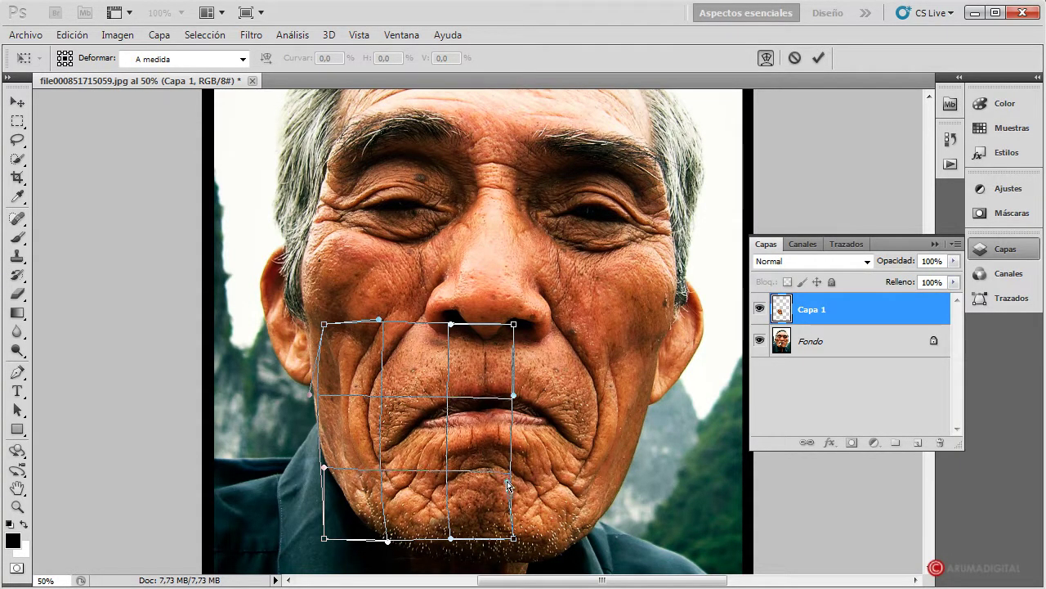
{"action": "left_click_drag", "start_coordinate": [514, 395], "coordinate": [515, 386]}
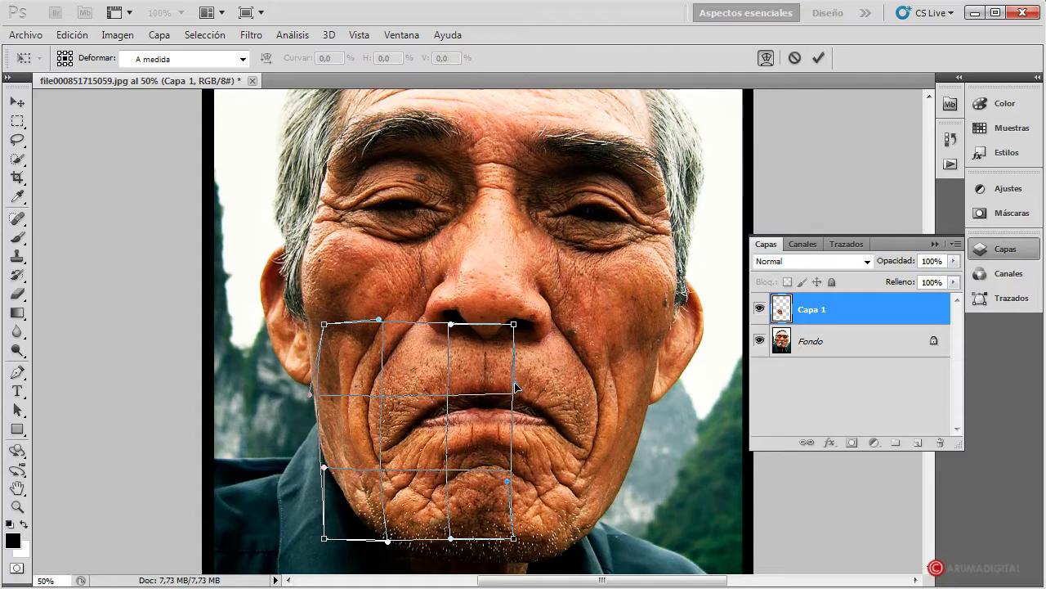
{"action": "mouse_move", "coordinate": [514, 539]}
{"action": "left_mouse_down"}
{"action": "mouse_move", "coordinate": [488, 540]}
{"action": "mouse_move", "coordinate": [477, 516]}
{"action": "left_mouse_up"}
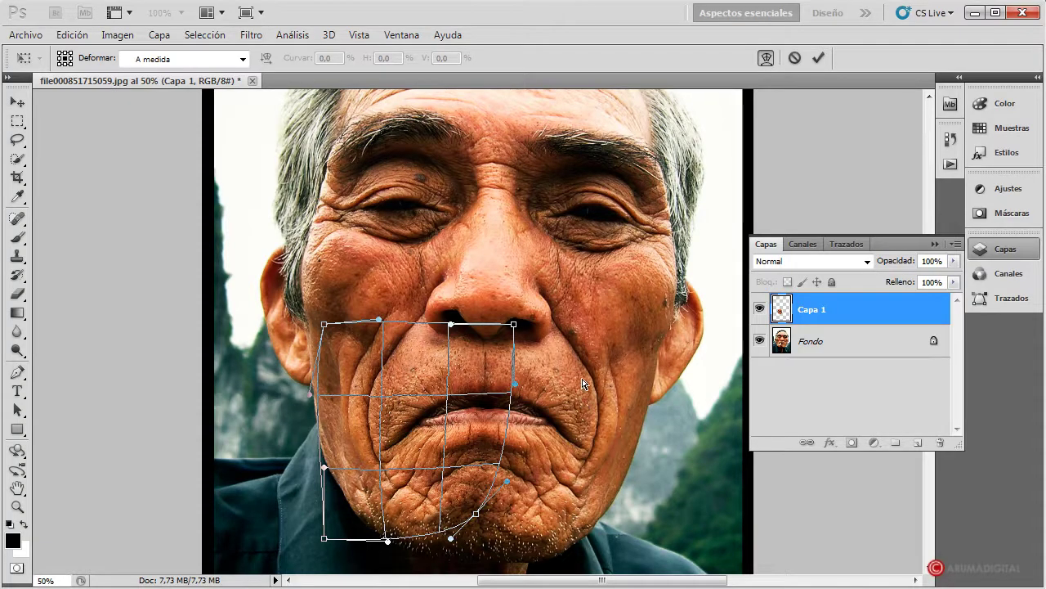
{"action": "key", "text": "Return"}
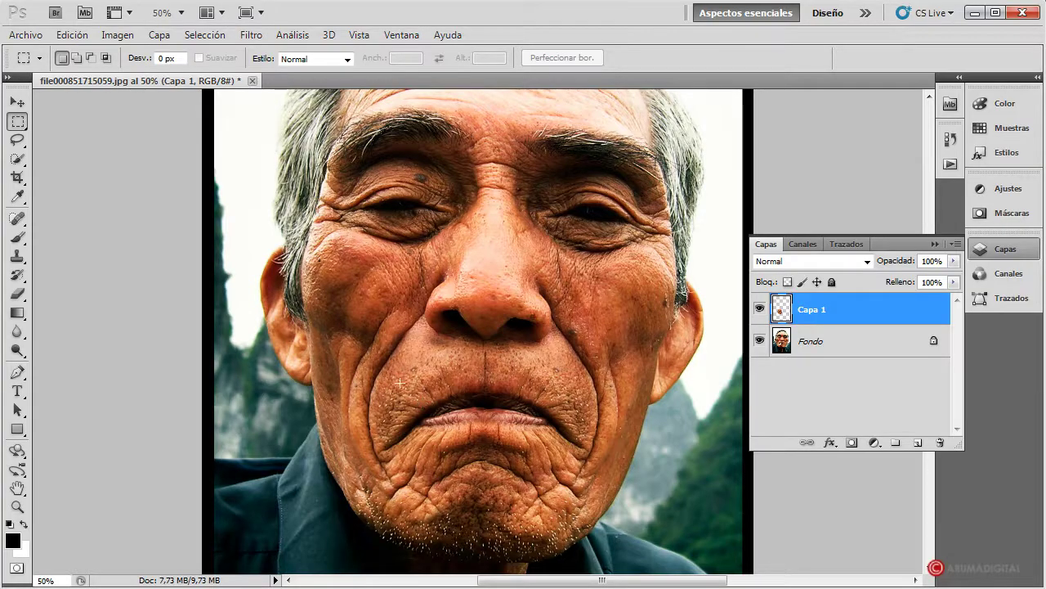
- Set the Eraser to 132 px at 0% hardness to soften the patch edges
{"action": "left_click", "coordinate": [17, 293]}
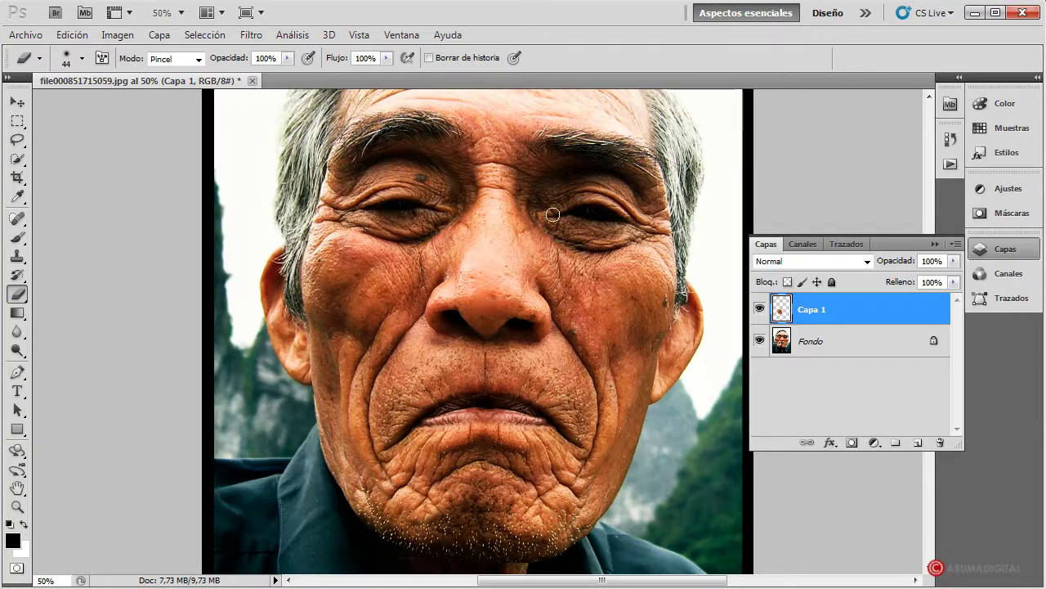
{"action": "key", "text": "bracketright"}
{"action": "key", "text": "bracketright"}
{"action": "left_click_drag", "start_coordinate": [416, 291], "coordinate": [432, 285]}
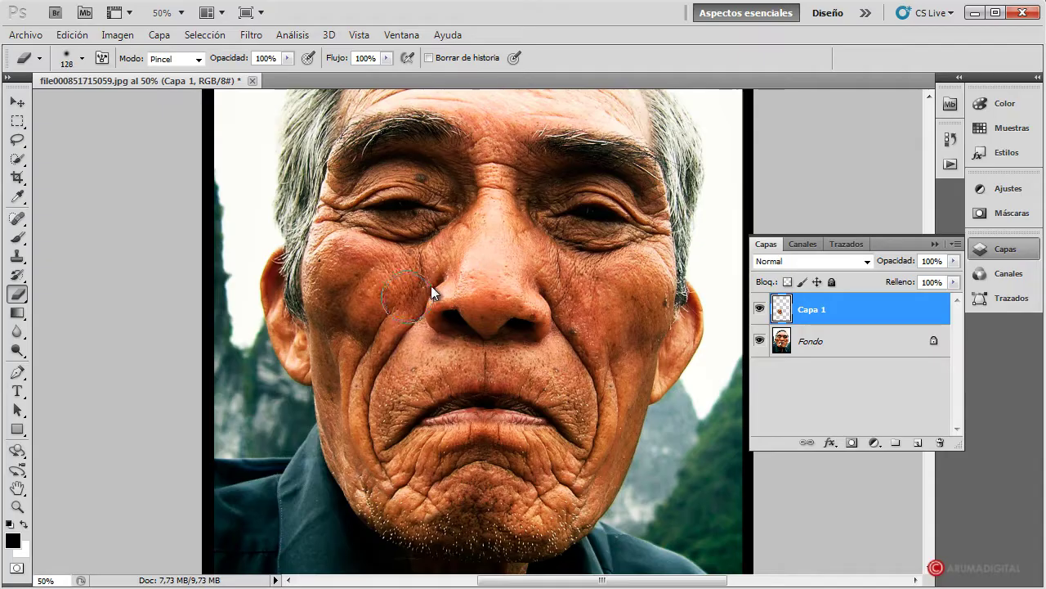
{"action": "left_click", "coordinate": [81, 58]}
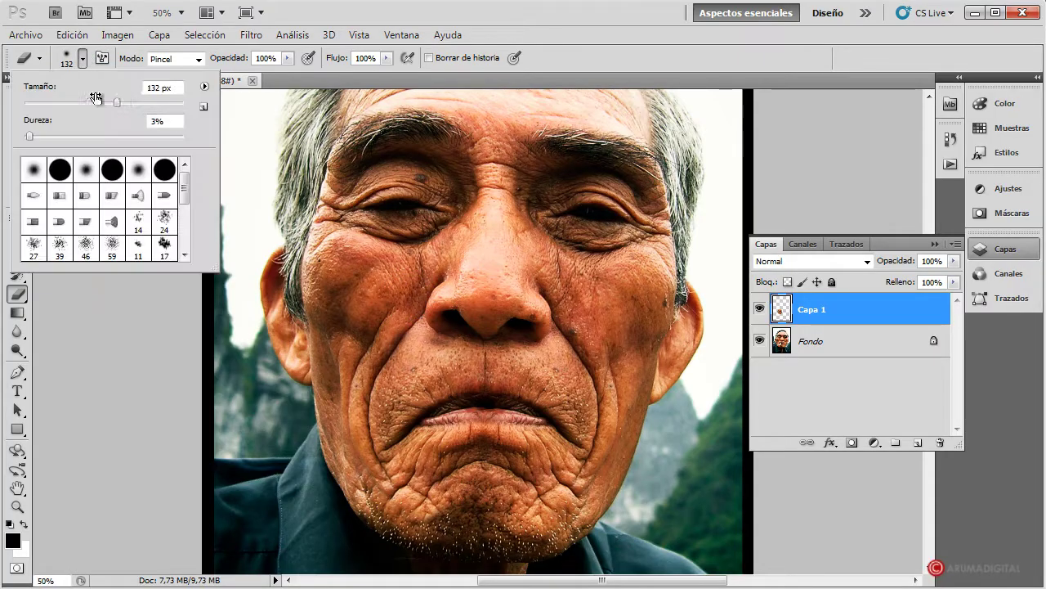
{"action": "left_click_drag", "start_coordinate": [30, 135], "coordinate": [24, 136]}
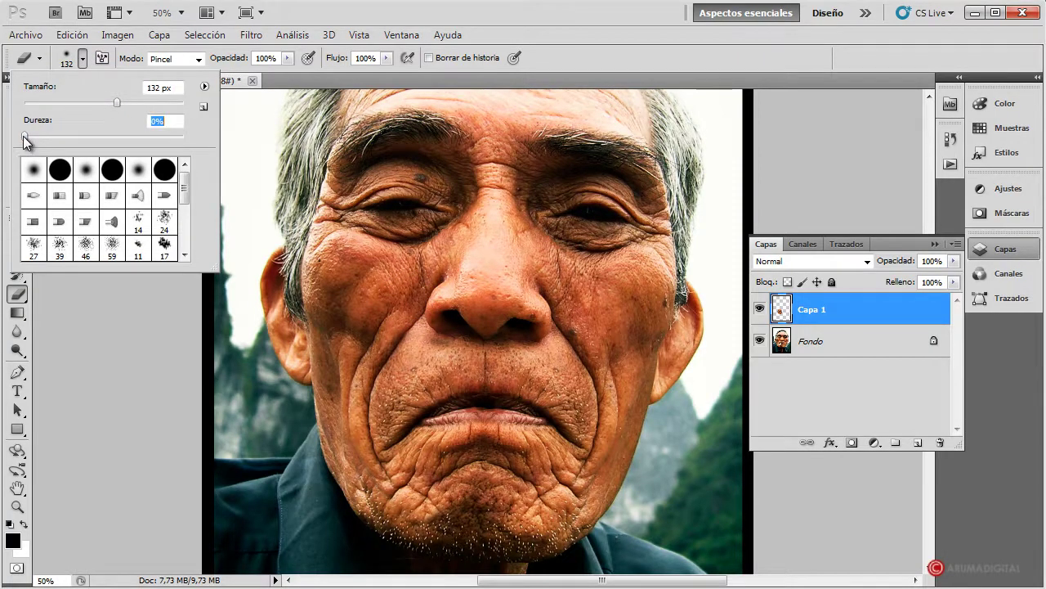
{"action": "key", "text": "Return"}
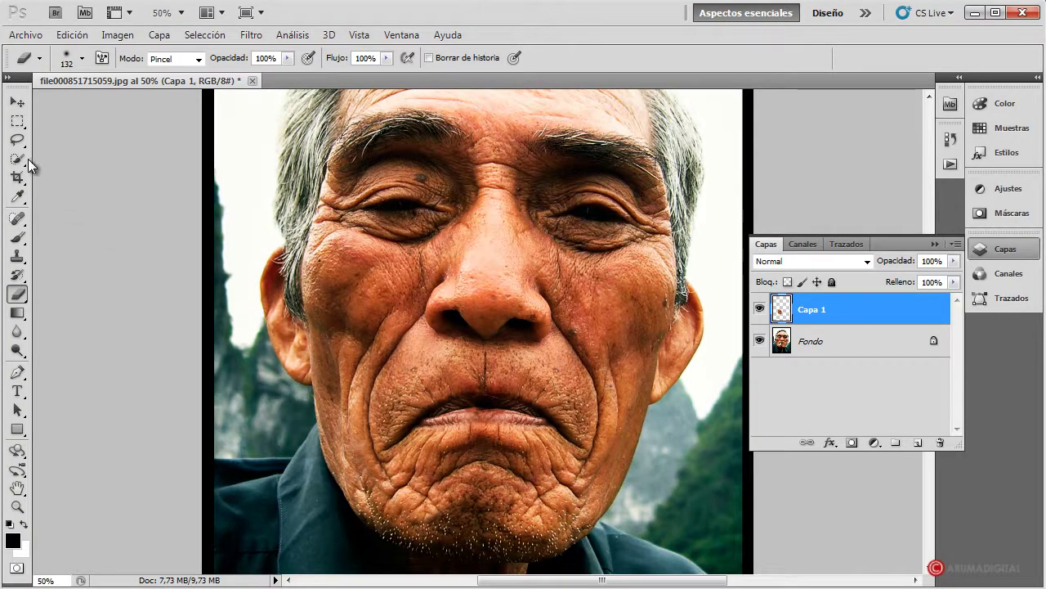
{"action": "left_click", "coordinate": [18, 121]}
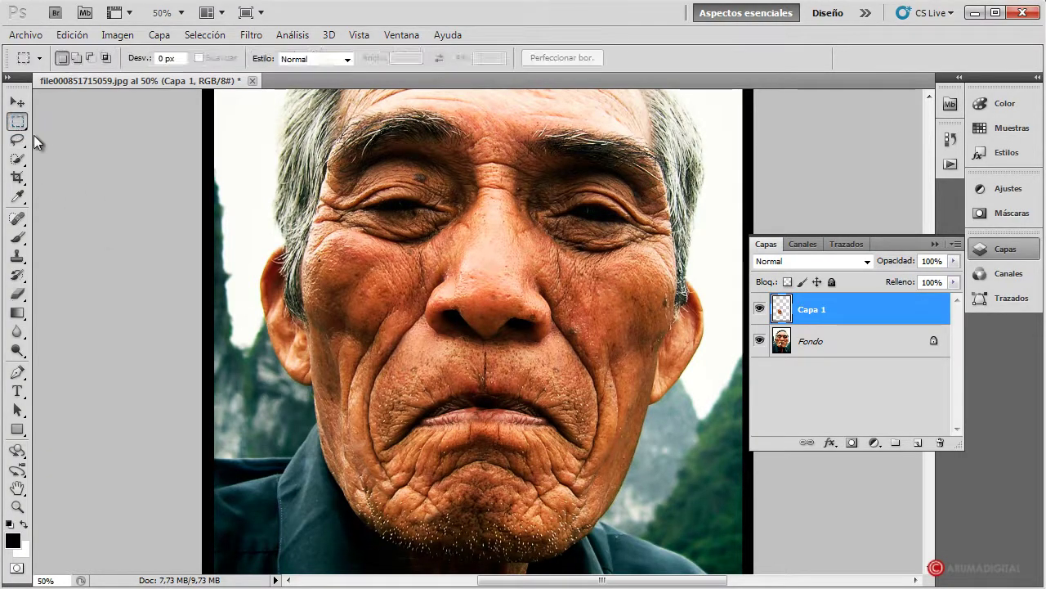
- Warp Capa 1 again so the mouth's right corner bends downward
{"action": "right_click", "coordinate": [478, 413]}
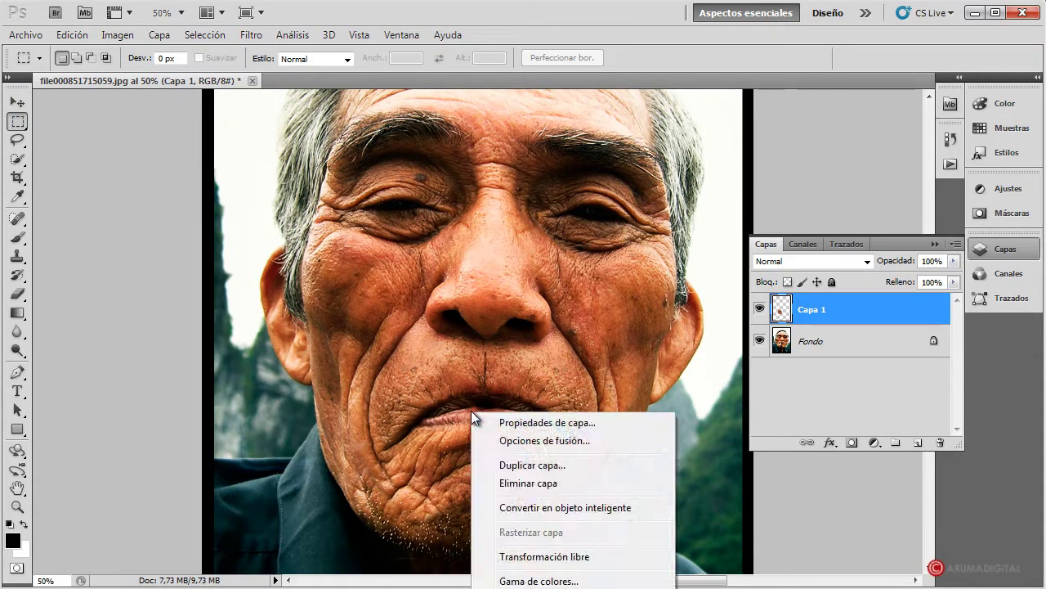
{"action": "left_click", "coordinate": [537, 552]}
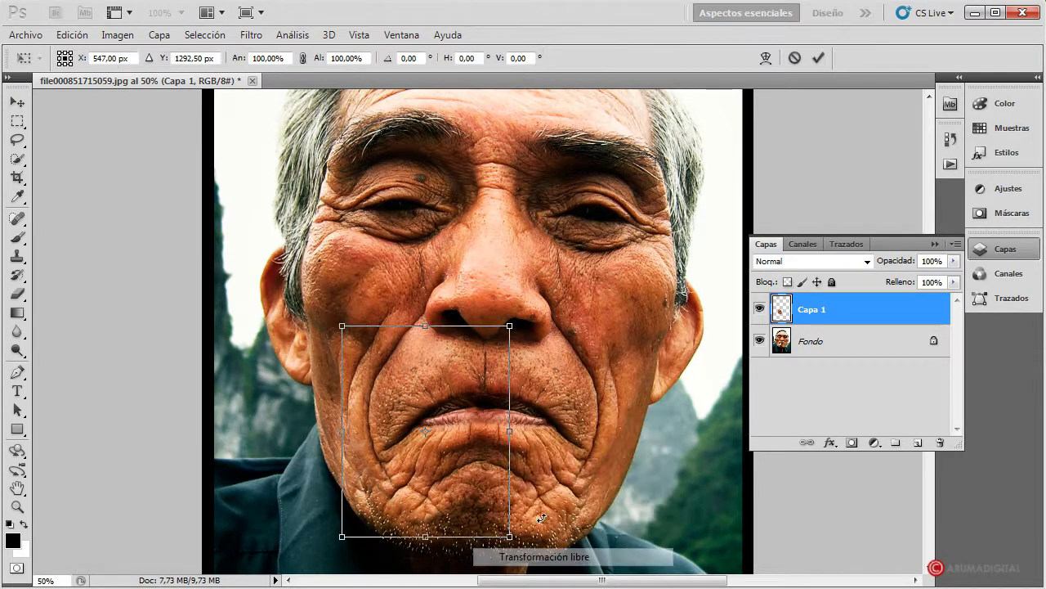
{"action": "right_click", "coordinate": [474, 378]}
{"action": "left_click", "coordinate": [523, 504]}
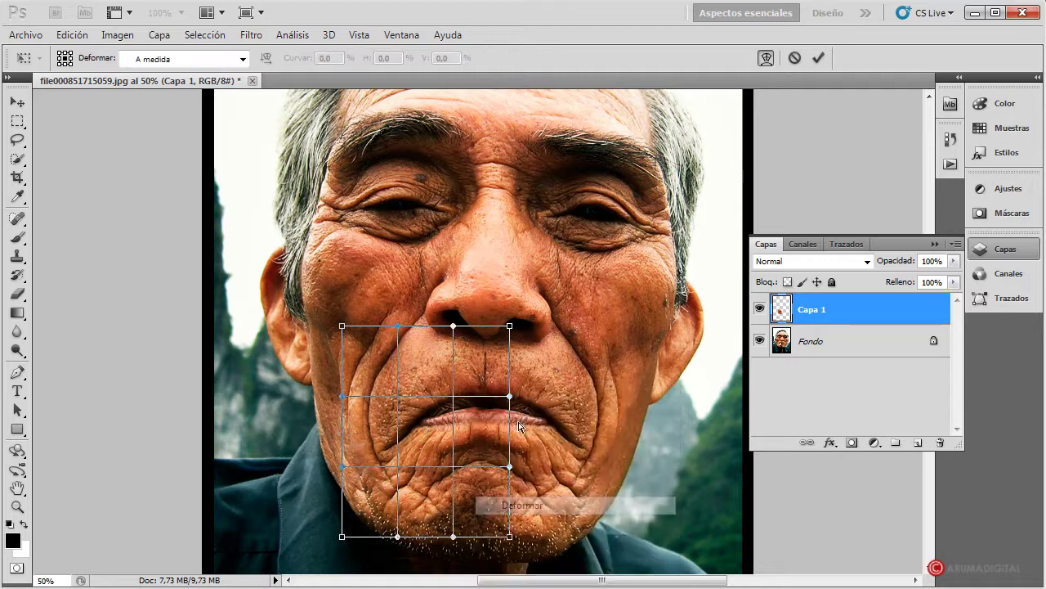
{"action": "left_click_drag", "start_coordinate": [510, 402], "coordinate": [513, 413]}
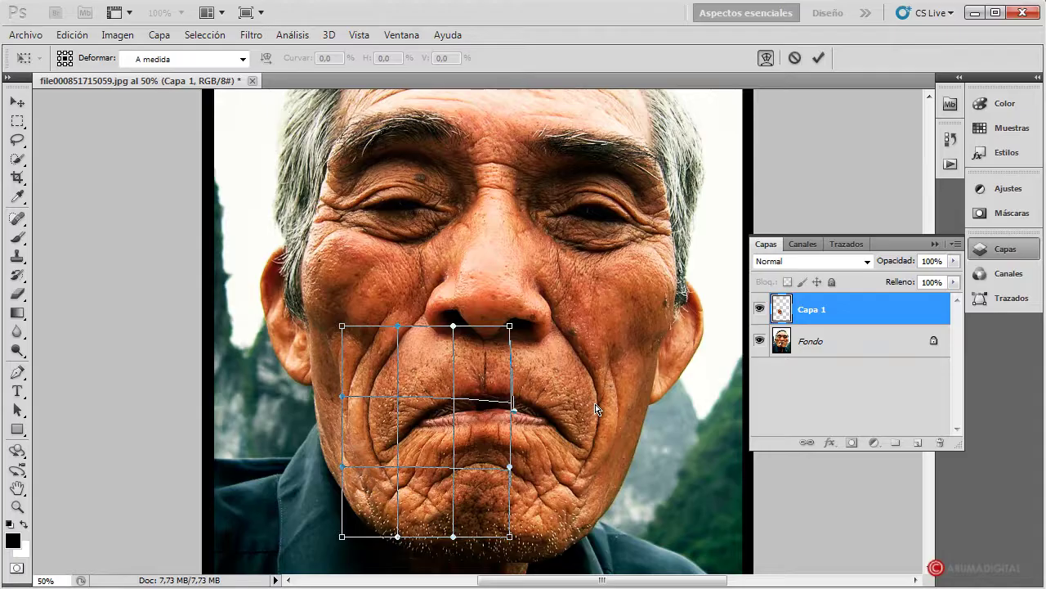
{"action": "key", "text": "Return"}
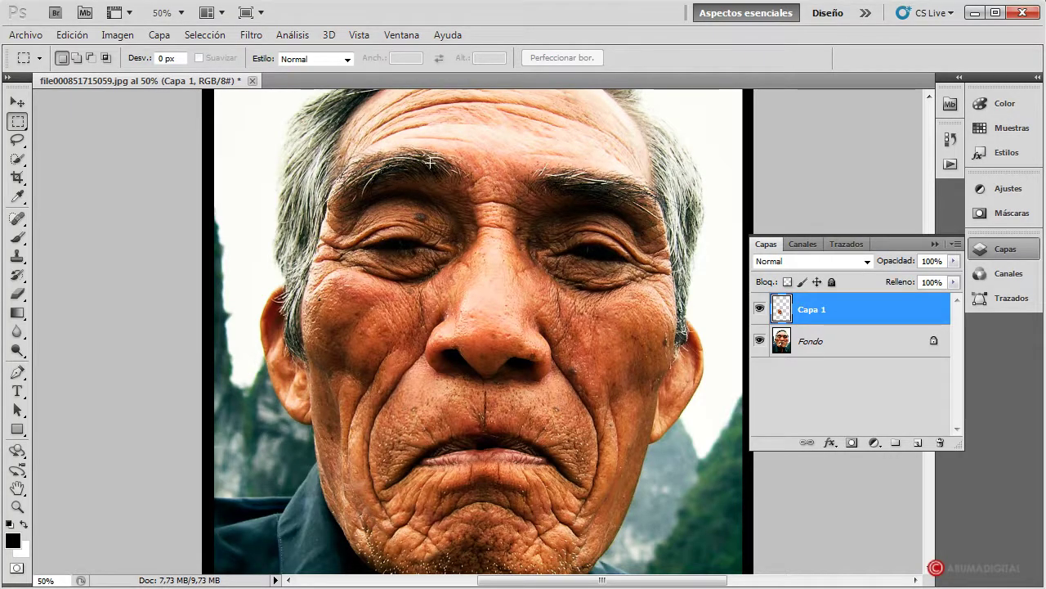
- Zoom to 100%, make Fondo the working layer and scroll over to the eyes
{"action": "double_click", "coordinate": [48, 580]}
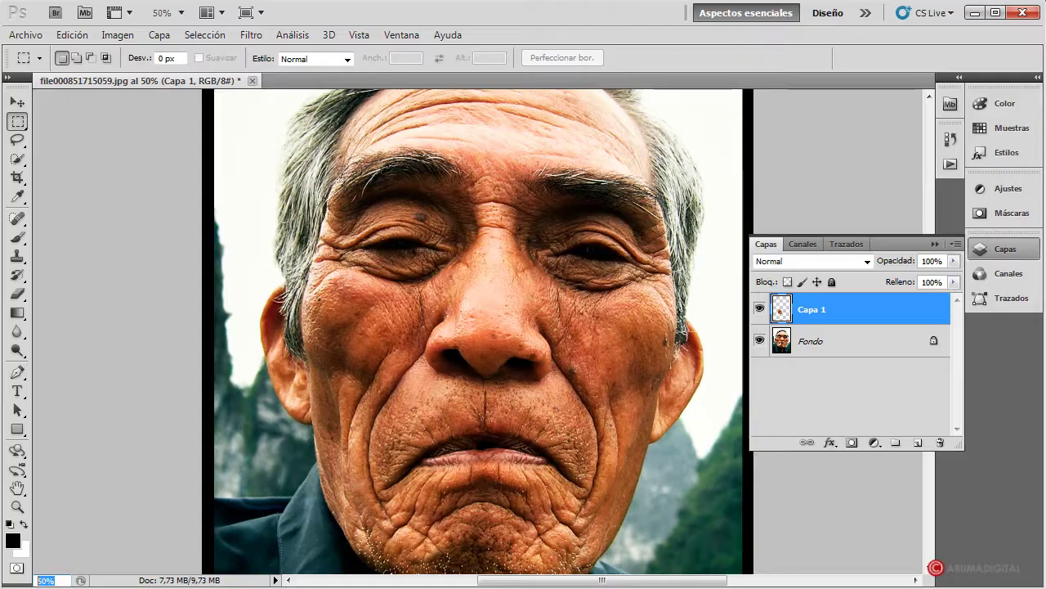
{"action": "type", "text": "50"}
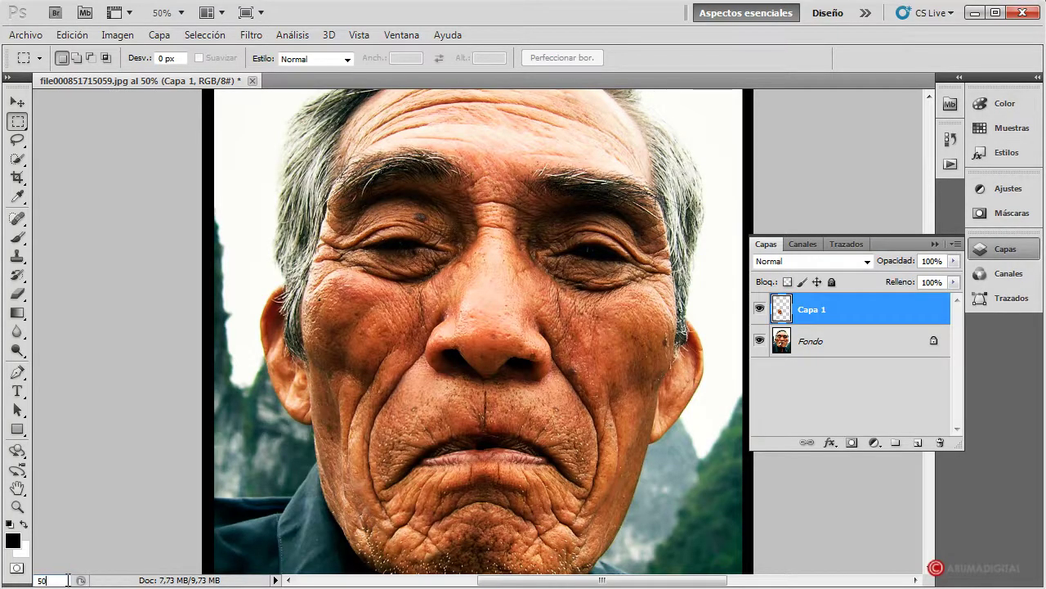
{"action": "type", "text": "100"}
{"action": "key", "text": "Return"}
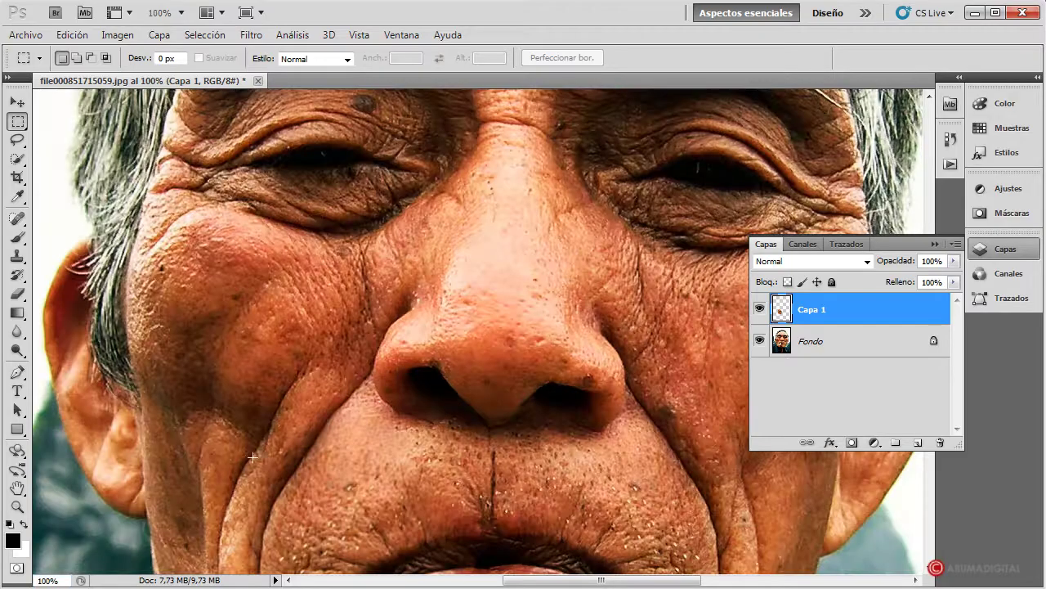
{"action": "scroll", "coordinate": [626, 278], "scroll_direction": "up", "scroll_amount": 2}
{"action": "scroll", "coordinate": [626, 278], "scroll_direction": "up", "scroll_amount": 2}
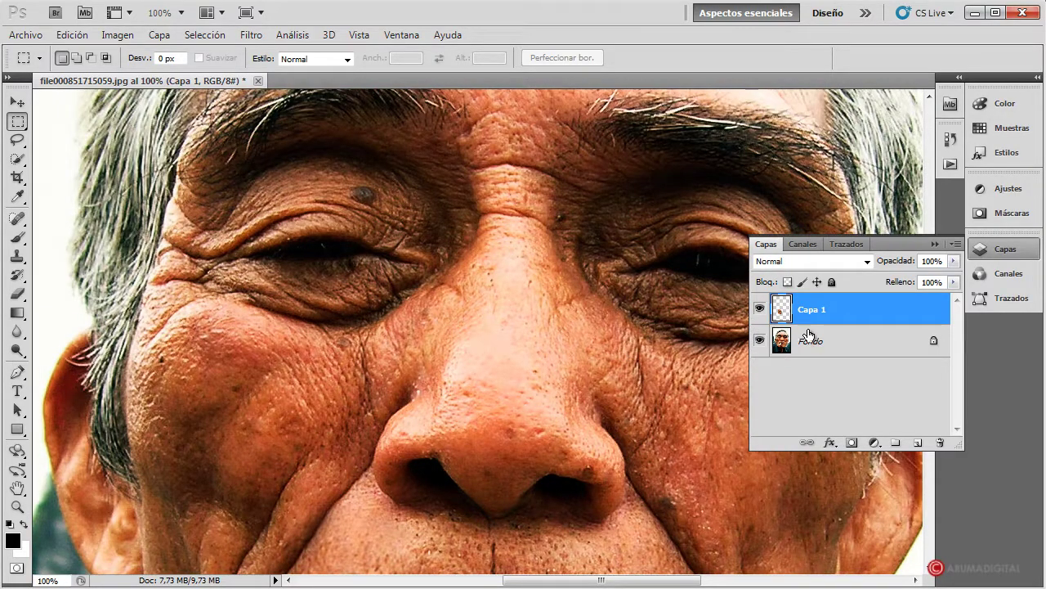
{"action": "left_click", "coordinate": [828, 349]}
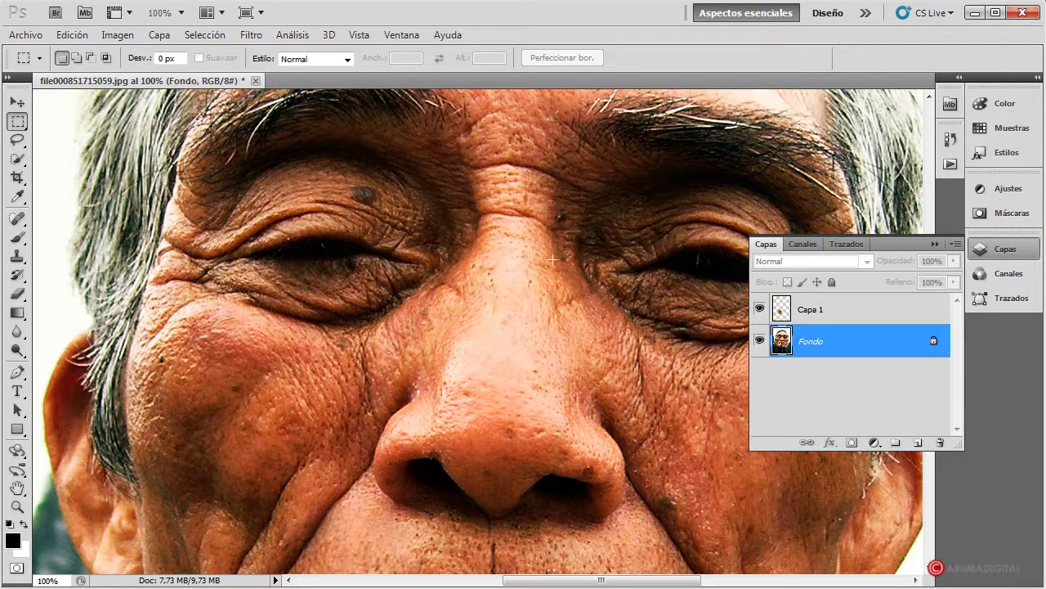
{"action": "left_click_drag", "start_coordinate": [558, 580], "coordinate": [585, 583]}
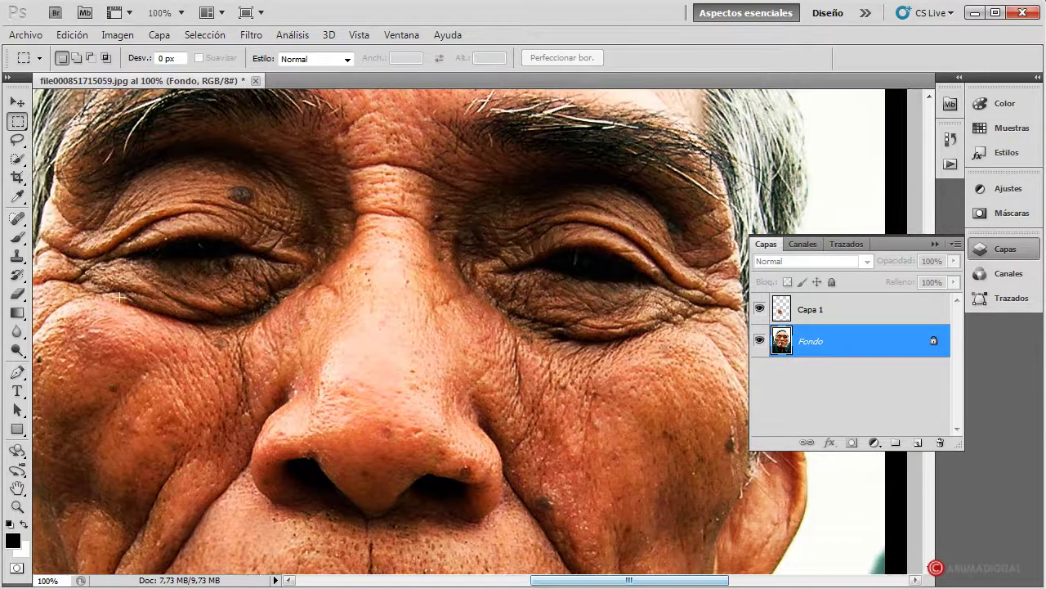
- Outline the left eye with the Lasso tool
{"action": "left_click", "coordinate": [15, 143]}
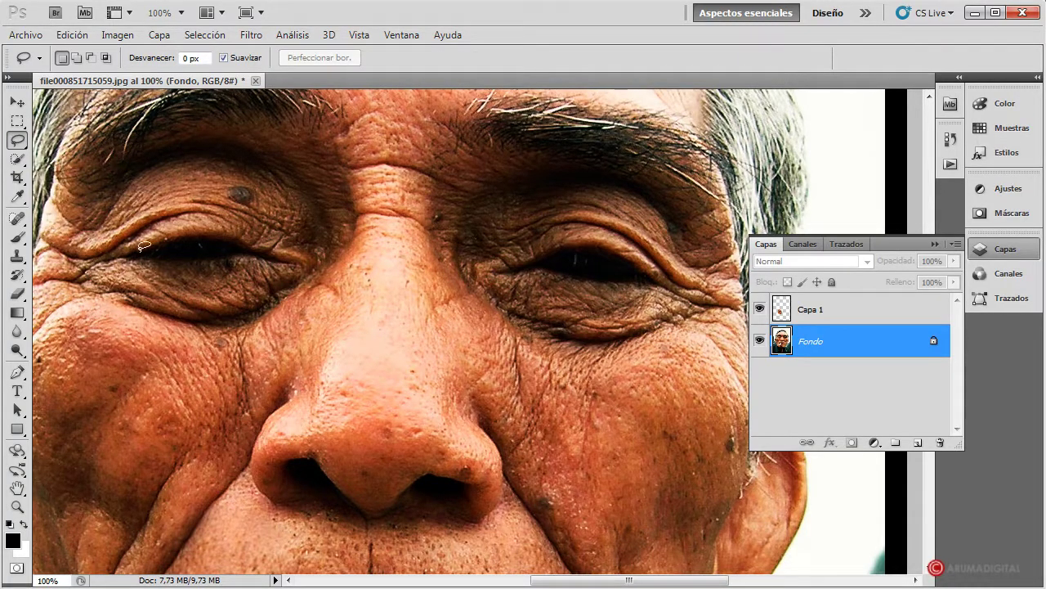
{"action": "left_click_drag", "start_coordinate": [135, 247], "coordinate": [168, 237]}
{"action": "left_click_drag", "start_coordinate": [253, 246], "coordinate": [257, 248]}
{"action": "key", "text": "alt"}
{"action": "key", "text": "shift"}
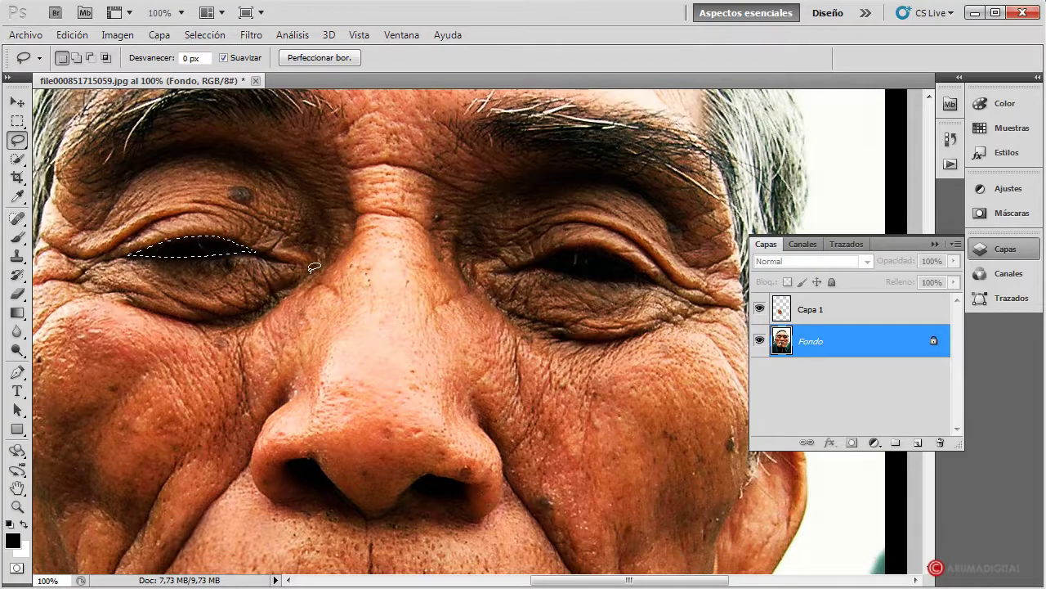
{"action": "key", "text": "alt"}
{"action": "key", "text": "shift"}
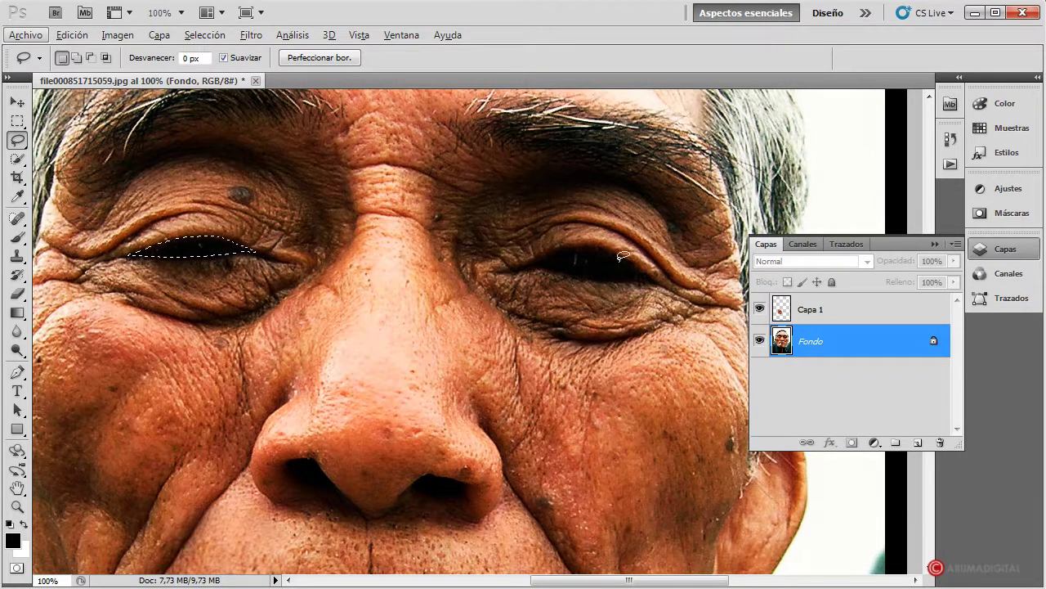
- Restore the lost left eye selection and Shift-add the right eye
{"action": "left_click", "coordinate": [658, 269]}
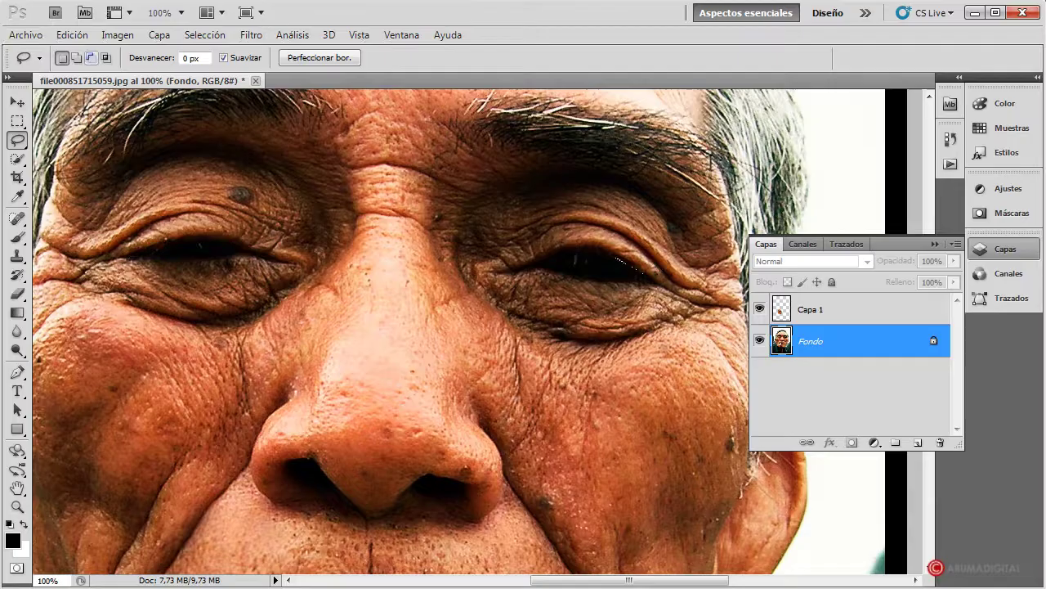
{"action": "left_click", "coordinate": [72, 35]}
{"action": "left_click", "coordinate": [82, 52]}
{"action": "key", "text": "shift"}
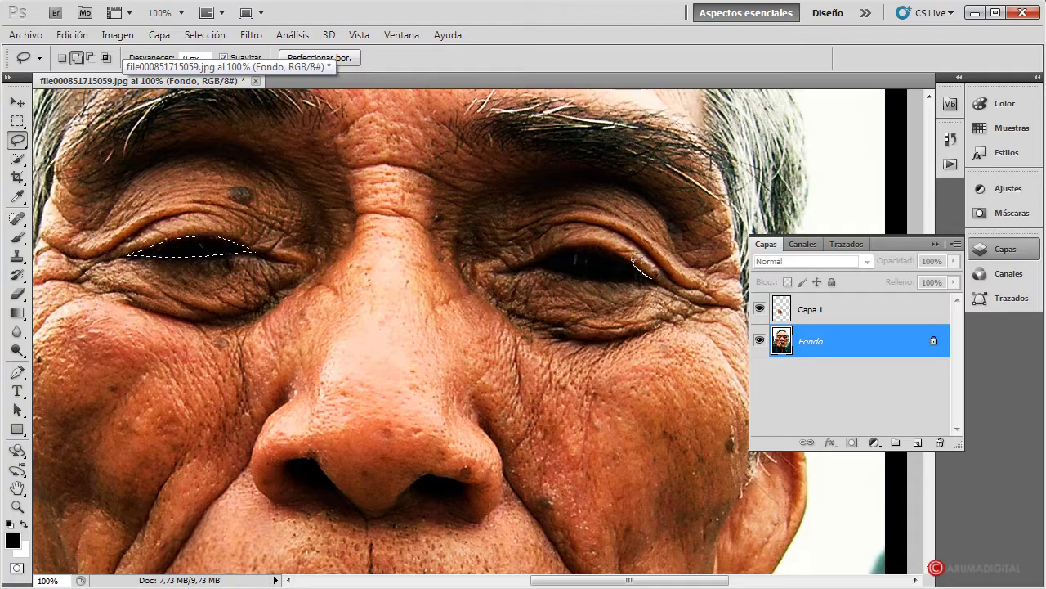
{"action": "mouse_move", "coordinate": [557, 250]}
{"action": "left_mouse_down"}
{"action": "mouse_move", "coordinate": [535, 259]}
{"action": "mouse_move", "coordinate": [650, 277]}
{"action": "left_mouse_up"}
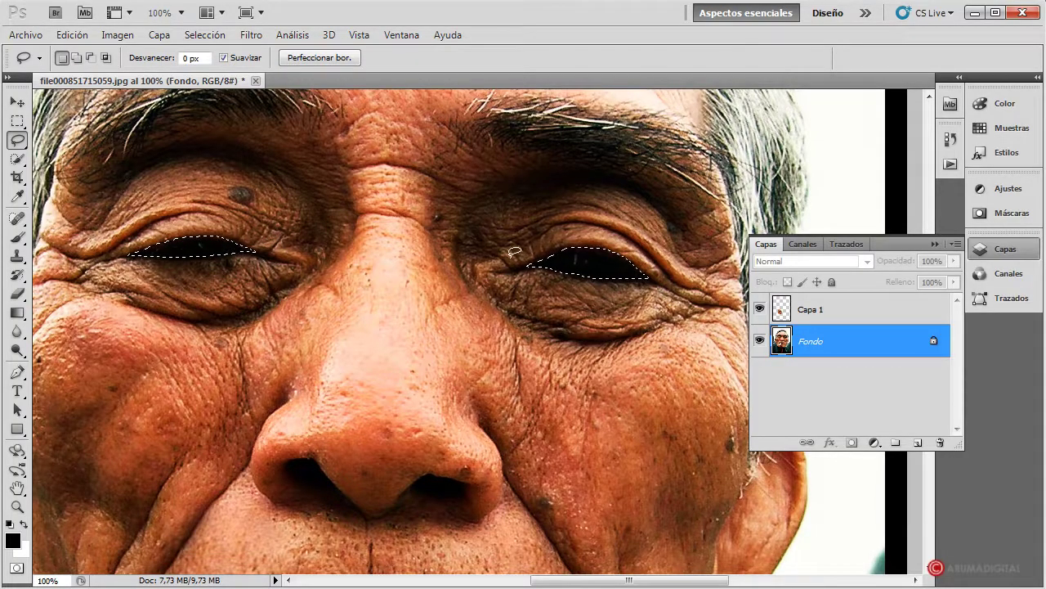
- Copy both eyes and paste them as new layer Capa 2
{"action": "left_click", "coordinate": [72, 34]}
{"action": "left_click", "coordinate": [74, 142]}
{"action": "left_click", "coordinate": [72, 34]}
{"action": "left_click", "coordinate": [71, 175]}
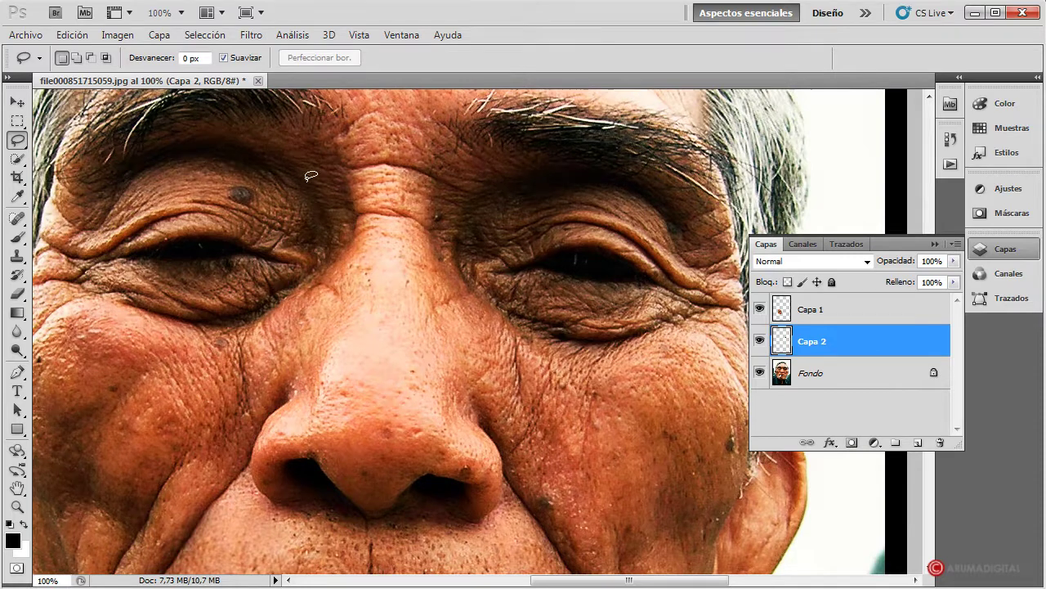
- Apply Brightness/Contrast of 150 brightness and -27 contrast to the Capa 2 eyes
{"action": "left_click", "coordinate": [115, 36]}
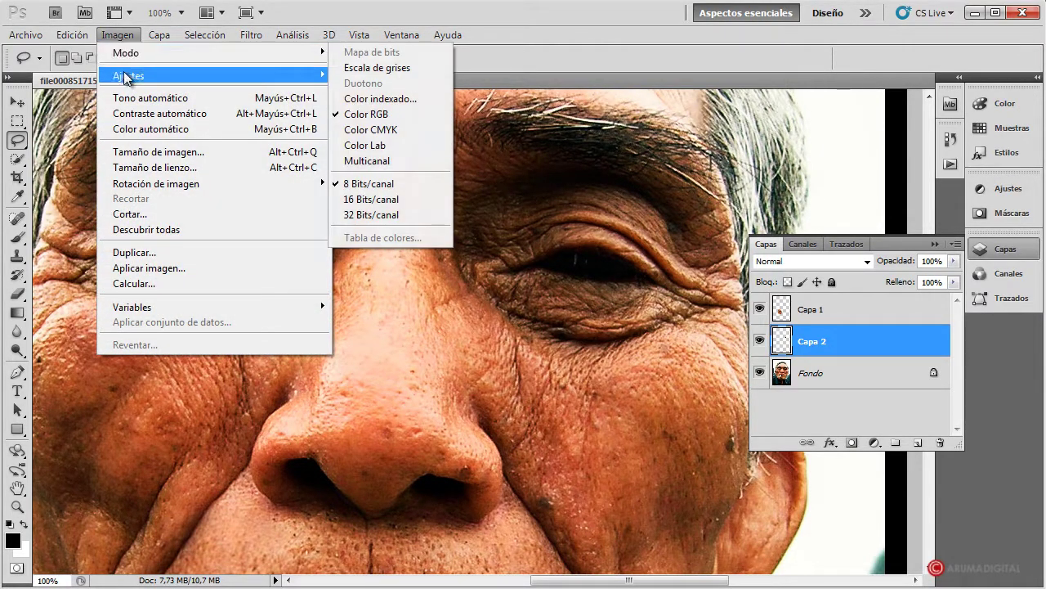
{"action": "mouse_move", "coordinate": [129, 75]}
{"action": "left_click", "coordinate": [367, 74]}
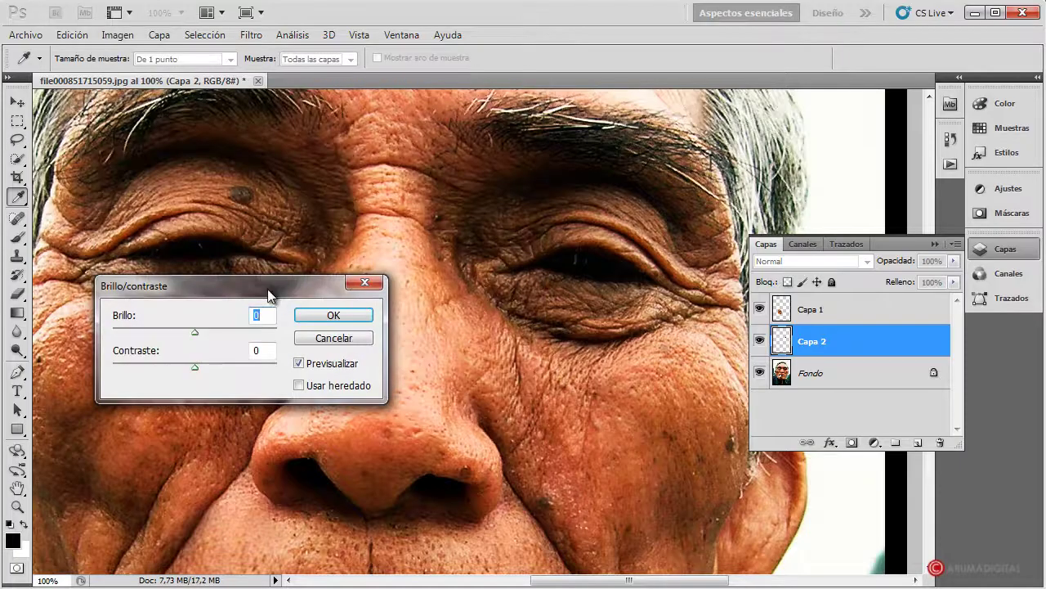
{"action": "left_click_drag", "start_coordinate": [269, 294], "coordinate": [286, 372]}
{"action": "left_click_drag", "start_coordinate": [213, 410], "coordinate": [346, 416]}
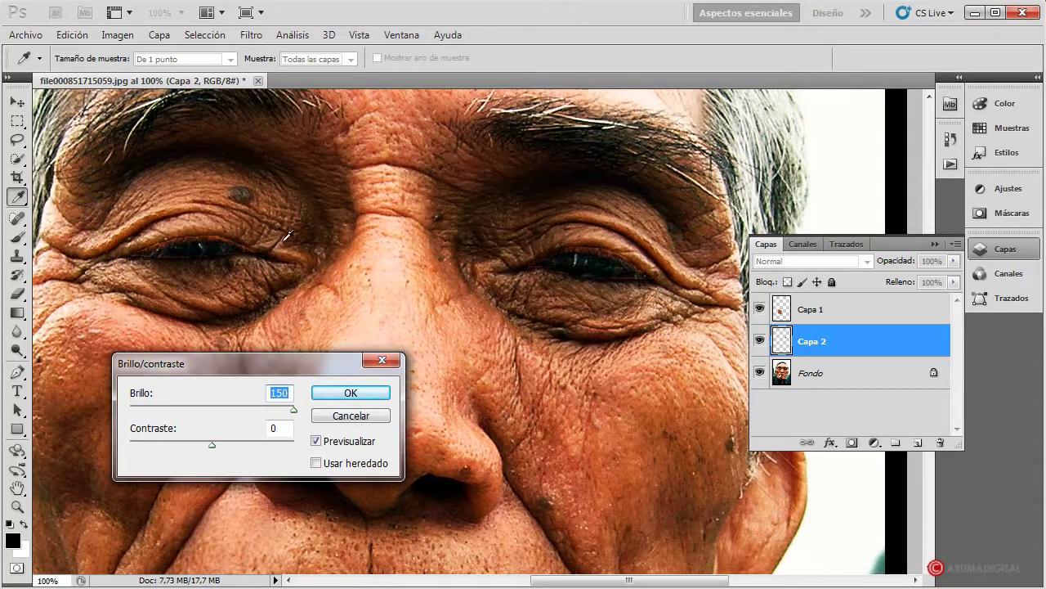
{"action": "left_click_drag", "start_coordinate": [211, 445], "coordinate": [138, 444]}
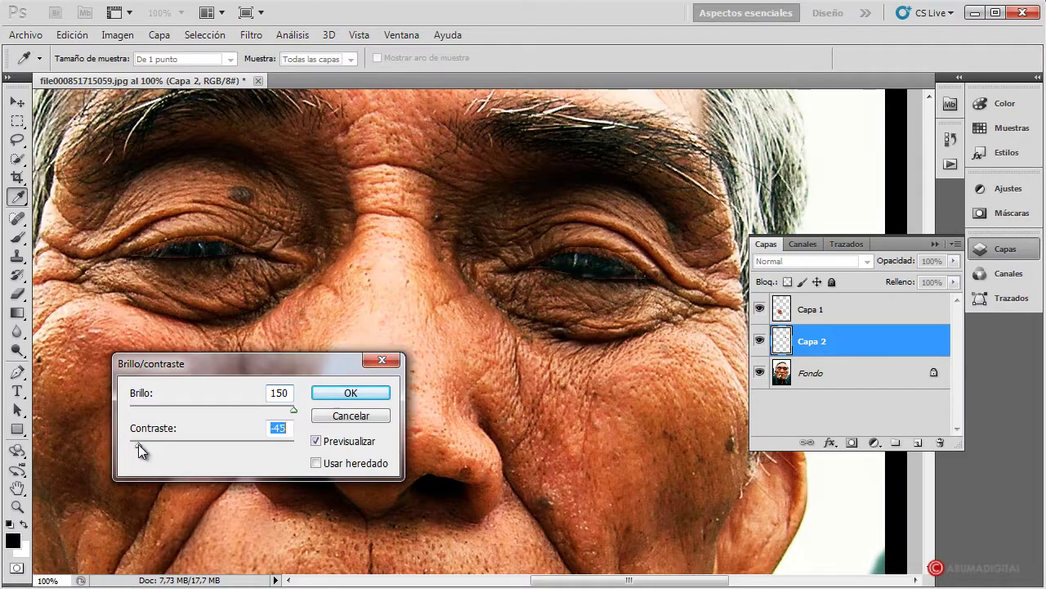
{"action": "left_click_drag", "start_coordinate": [171, 444], "coordinate": [168, 444]}
{"action": "left_click", "coordinate": [345, 396]}
- Switch to the Eraser with a 16 px brush
{"action": "key", "text": "l"}
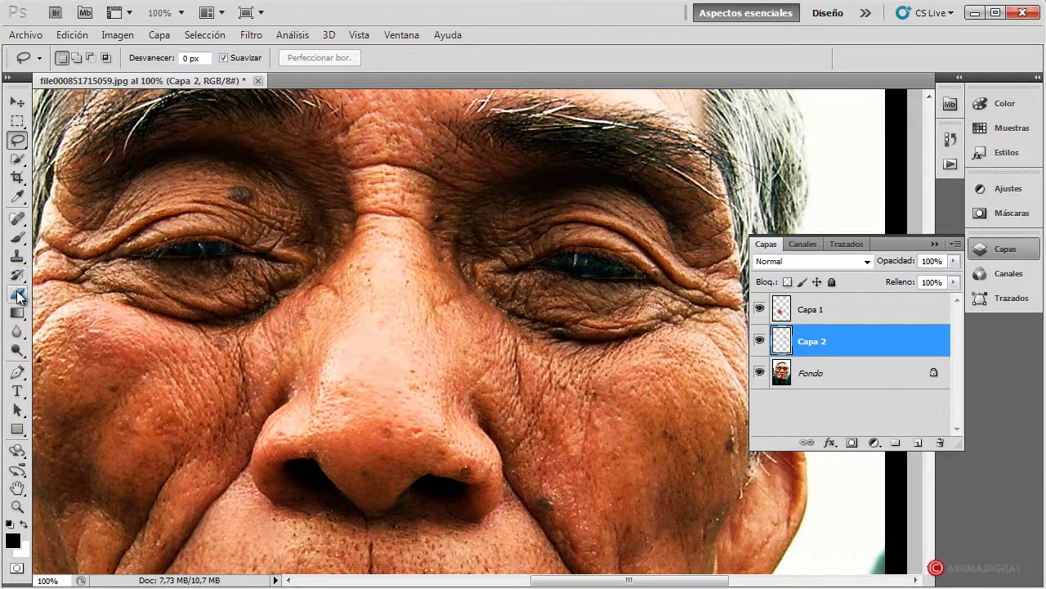
{"action": "left_click", "coordinate": [18, 294]}
{"action": "key", "text": "bracketleft"}
{"action": "key", "text": "bracketleft"}
{"action": "key", "text": "bracketleft"}
{"action": "key", "text": "bracketright"}
{"action": "key", "text": "bracketright"}
{"action": "key", "text": "bracketright"}
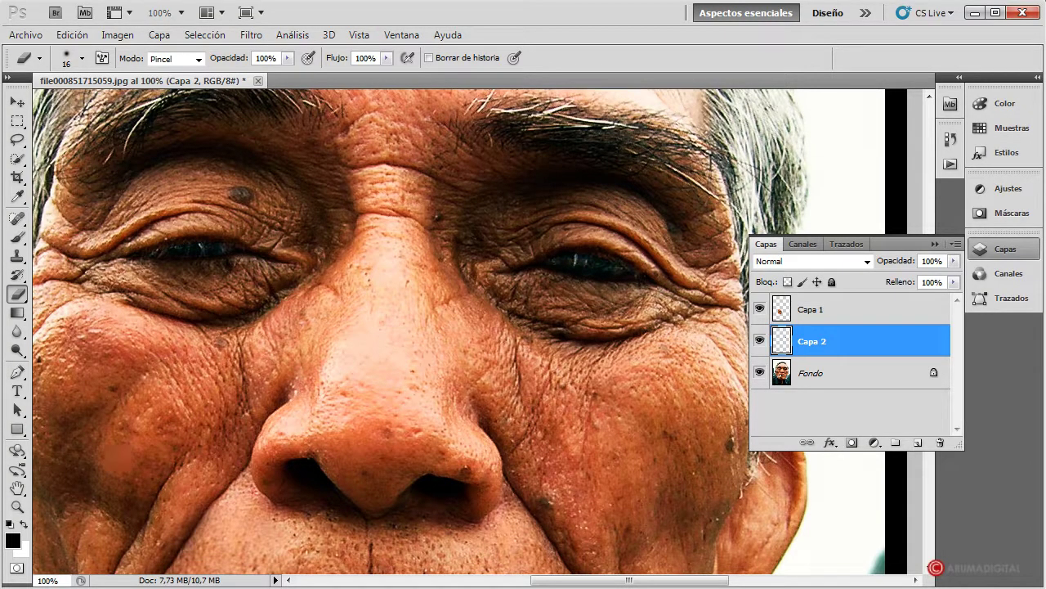
- Zoom to 75%, then to 50% to see the whole face
{"action": "double_click", "coordinate": [49, 580]}
{"action": "type", "text": "75"}
{"action": "key", "text": "Return"}
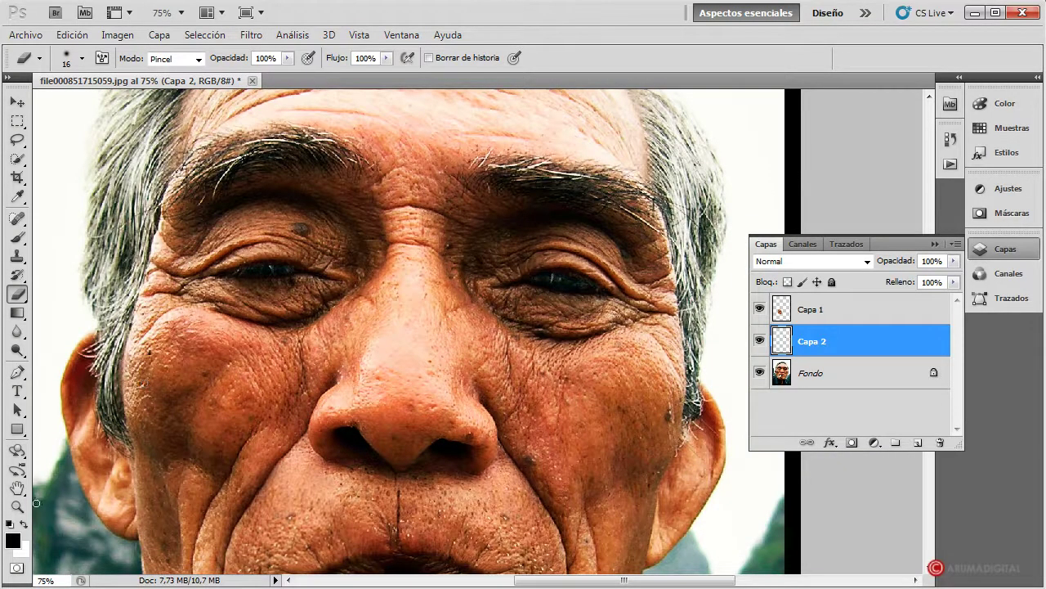
{"action": "double_click", "coordinate": [50, 580]}
{"action": "type", "text": "50"}
{"action": "key", "text": "Return"}
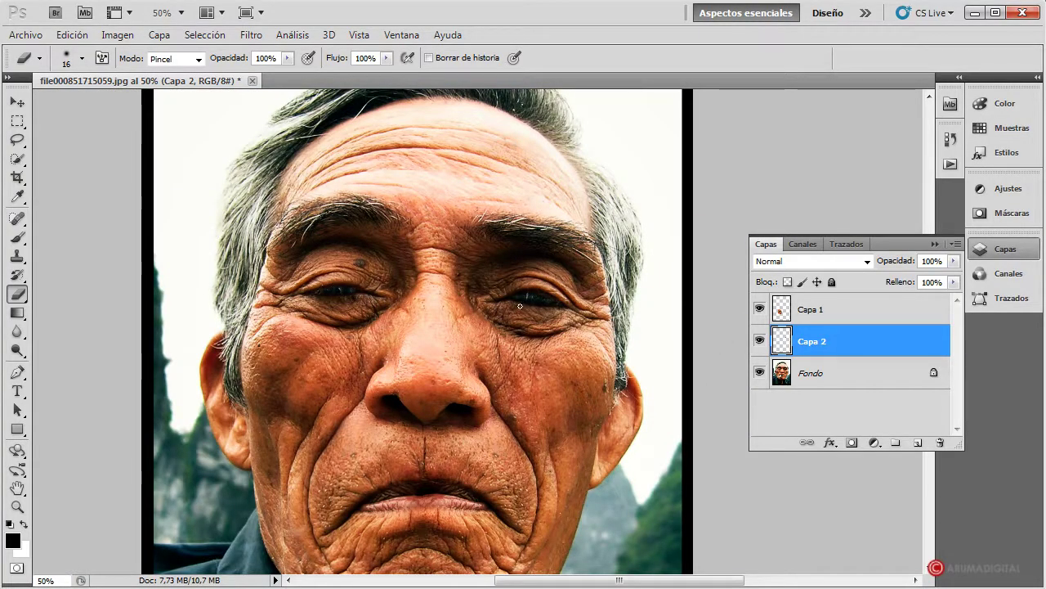
- Hide and reshow Capa 2 to compare, then lower its opacity to 87%
{"action": "left_click", "coordinate": [760, 342]}
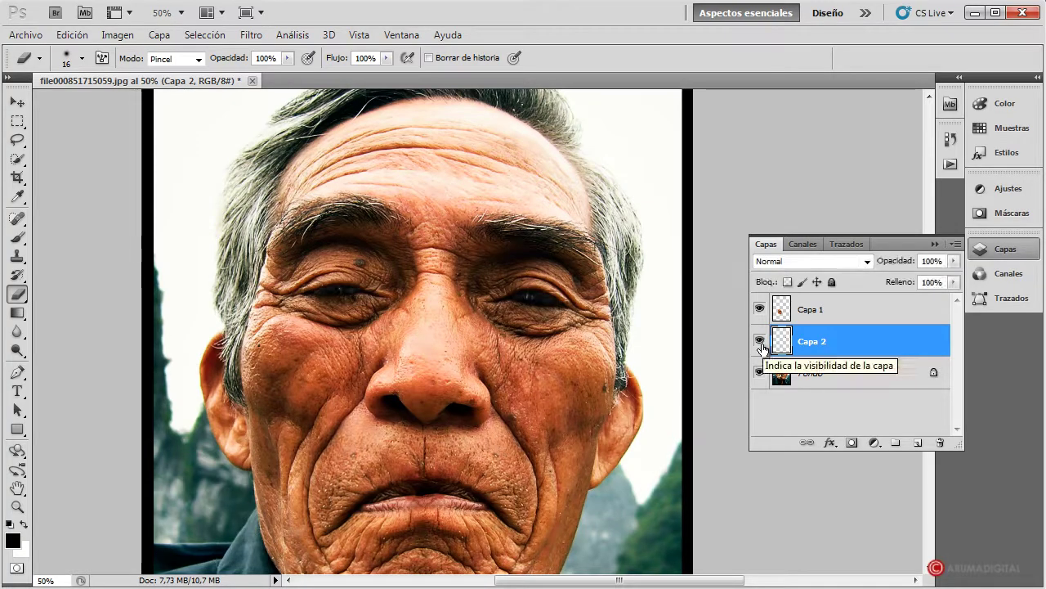
{"action": "left_click", "coordinate": [760, 342]}
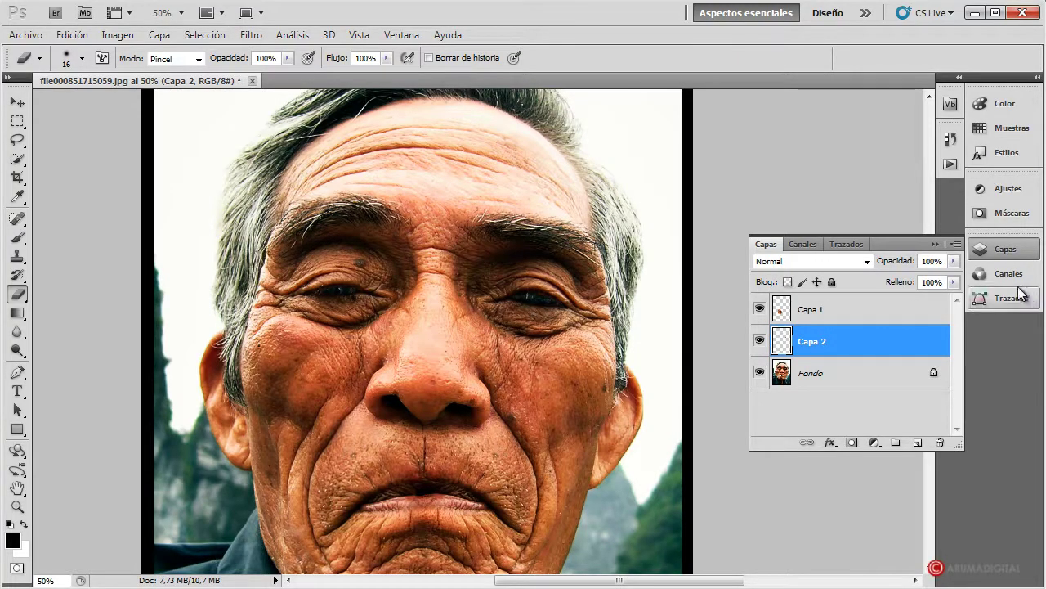
{"action": "left_click", "coordinate": [953, 261]}
{"action": "mouse_move", "coordinate": [952, 275]}
{"action": "left_mouse_down"}
{"action": "mouse_move", "coordinate": [927, 275]}
{"action": "mouse_move", "coordinate": [943, 277]}
{"action": "left_mouse_up"}
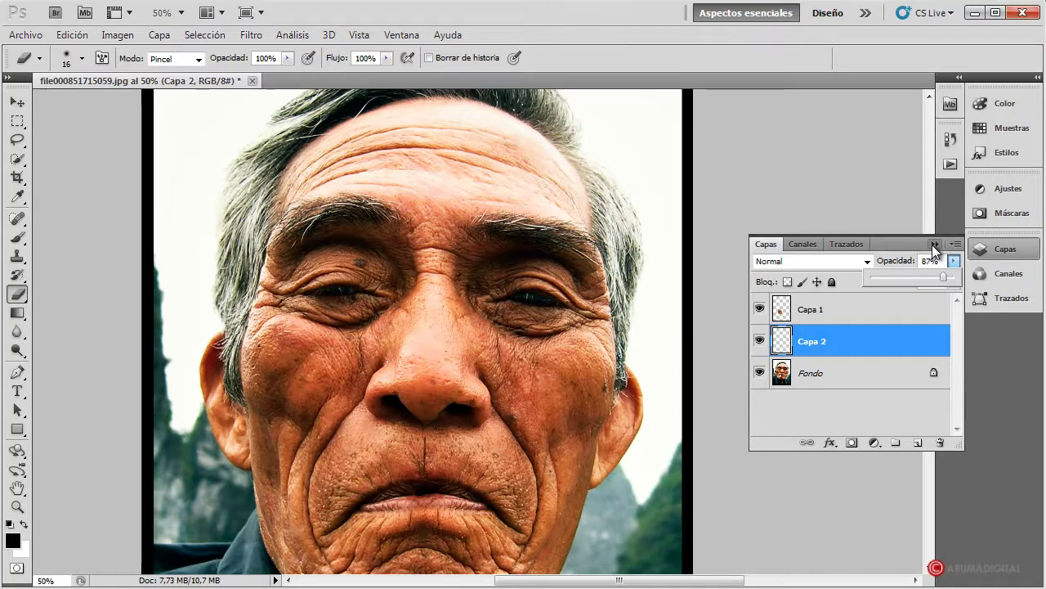
- Collapse the Layers panel and zoom the canvas to 75% on the mouth and cheeks
{"action": "left_click", "coordinate": [934, 244]}
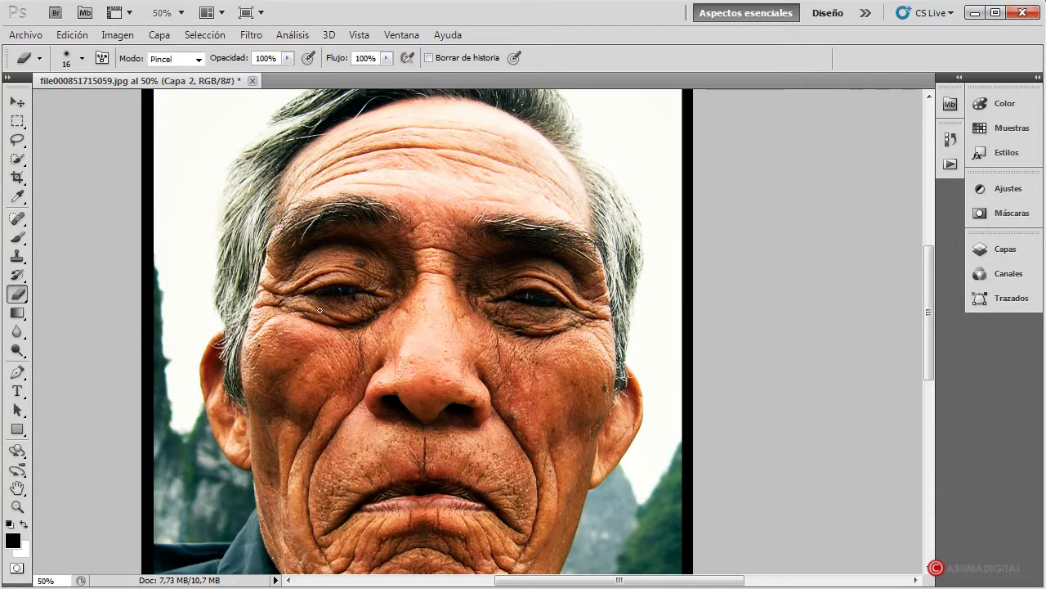
{"action": "scroll", "coordinate": [631, 365], "scroll_direction": "down", "scroll_amount": 1}
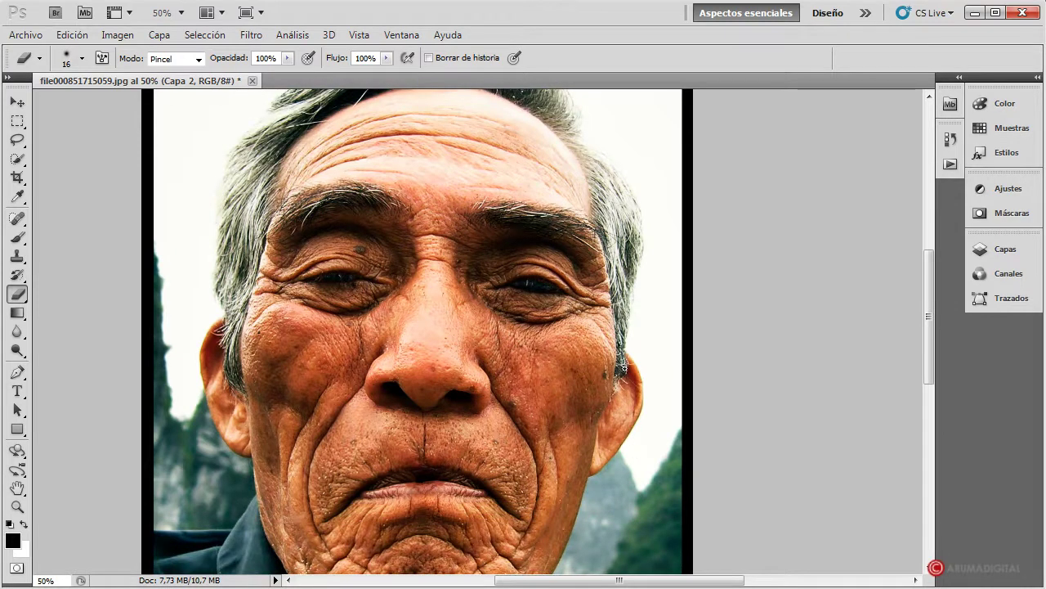
{"action": "scroll", "coordinate": [623, 368], "scroll_direction": "down", "scroll_amount": 2}
{"action": "scroll", "coordinate": [625, 374], "scroll_direction": "down", "scroll_amount": 2}
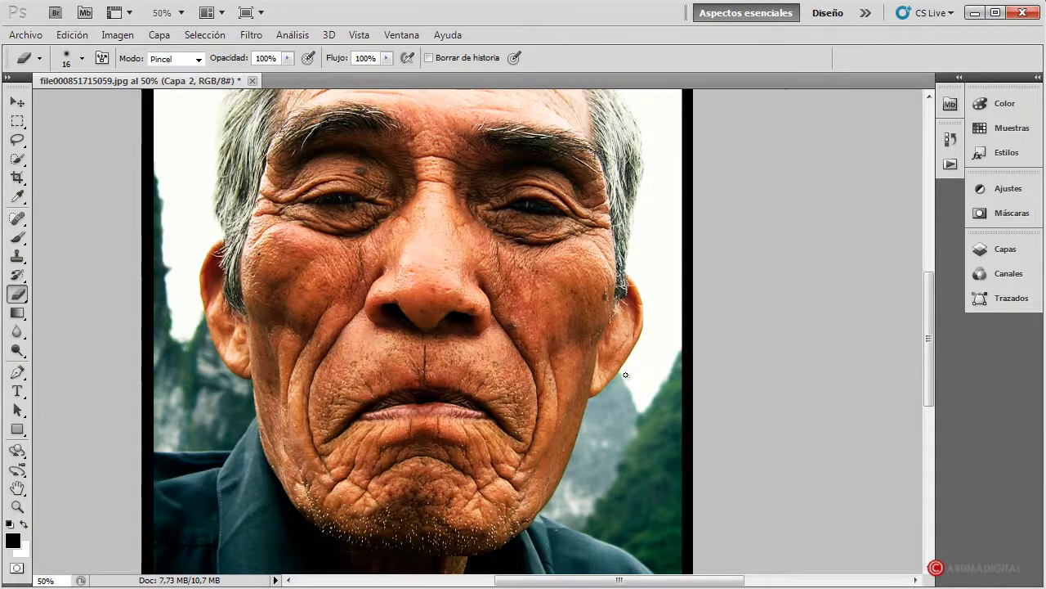
{"action": "scroll", "coordinate": [625, 374], "scroll_direction": "up", "scroll_amount": 1}
{"action": "scroll", "coordinate": [626, 374], "scroll_direction": "down", "scroll_amount": 1}
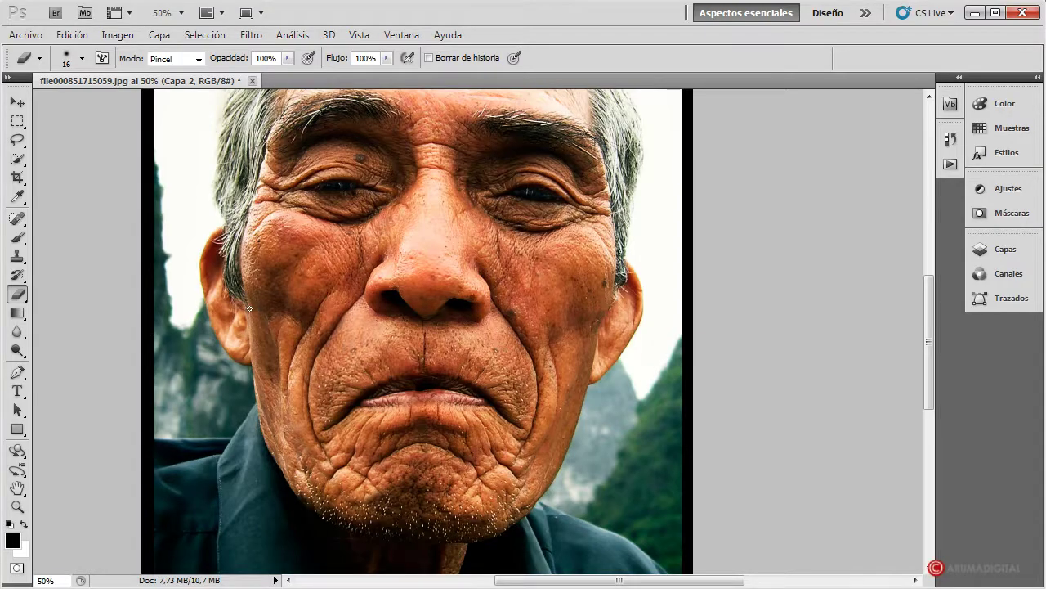
{"action": "left_click", "coordinate": [41, 580]}
{"action": "type", "text": "75"}
{"action": "key", "text": "Return"}
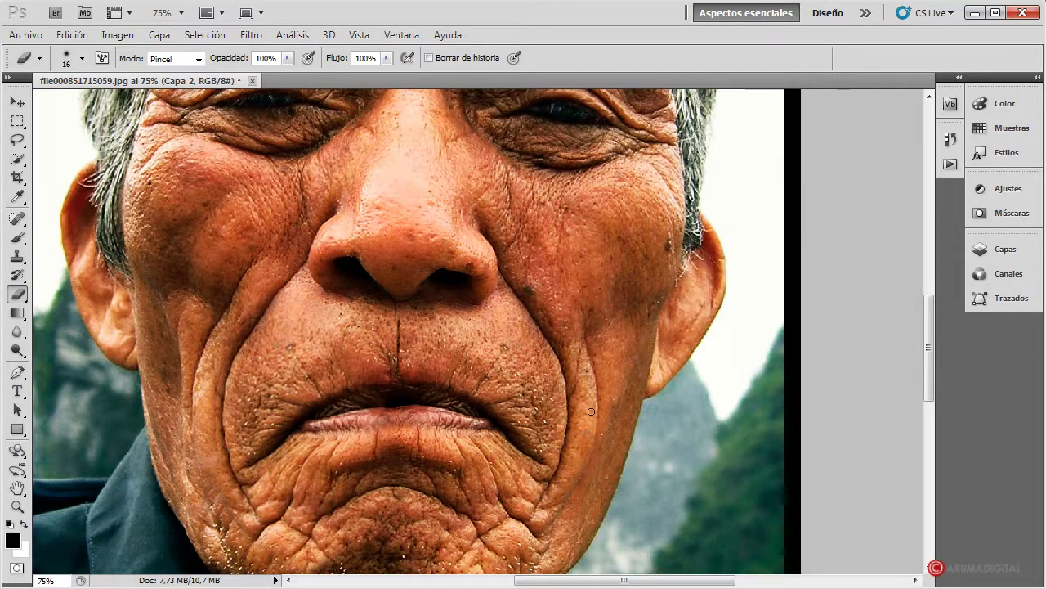
- Make Fondo active and lasso a strip of the right cheek beside the mouth
{"action": "left_click", "coordinate": [17, 140]}
{"action": "left_click", "coordinate": [1004, 249]}
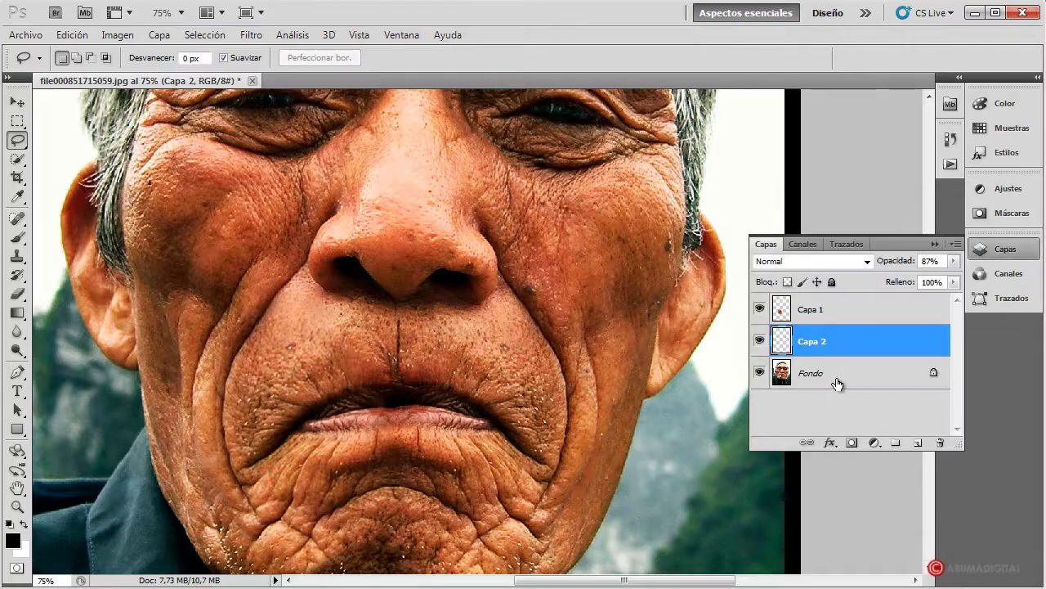
{"action": "left_click", "coordinate": [781, 374]}
{"action": "left_click", "coordinate": [934, 243]}
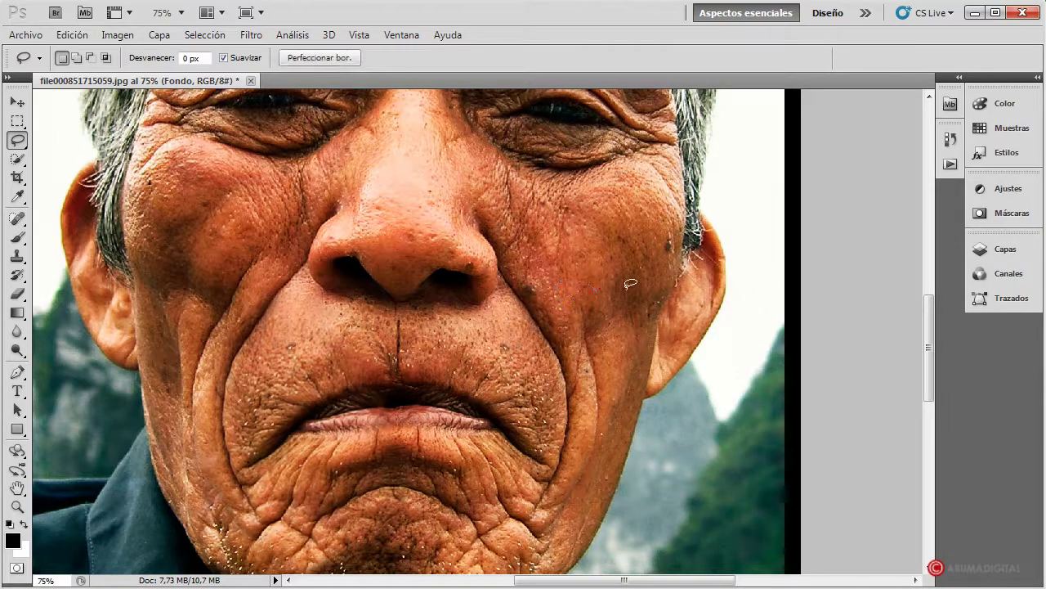
{"action": "left_click_drag", "start_coordinate": [600, 277], "coordinate": [602, 313]}
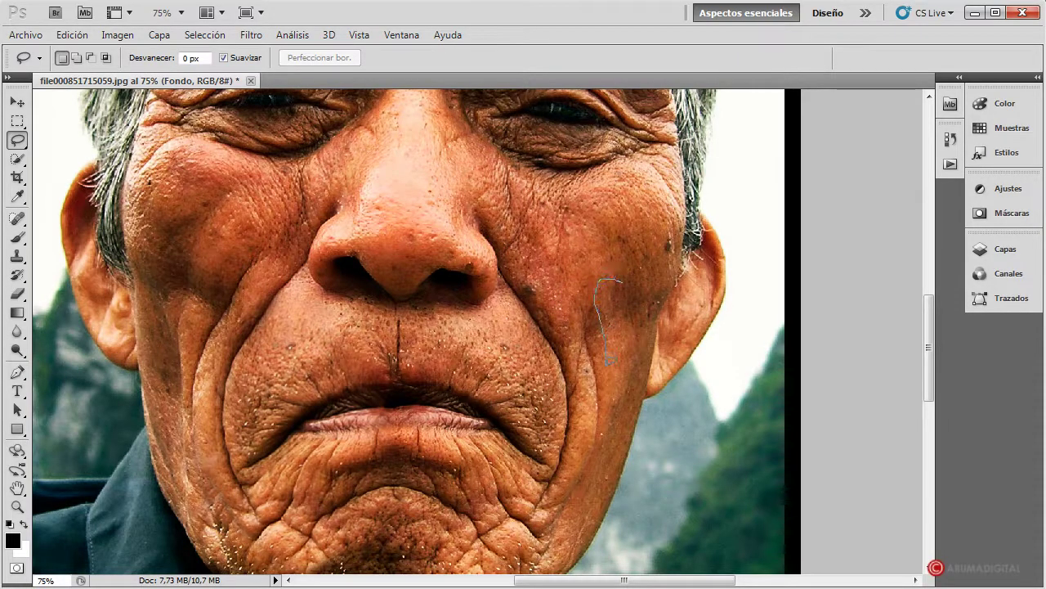
{"action": "mouse_move", "coordinate": [611, 407]}
{"action": "left_mouse_down"}
{"action": "mouse_move", "coordinate": [606, 451]}
{"action": "mouse_move", "coordinate": [621, 286]}
{"action": "left_mouse_up"}
{"action": "left_click", "coordinate": [587, 293]}
{"action": "left_click_drag", "start_coordinate": [590, 274], "coordinate": [609, 415]}
{"action": "mouse_move", "coordinate": [606, 452]}
{"action": "left_mouse_down"}
{"action": "mouse_move", "coordinate": [589, 490]}
{"action": "mouse_move", "coordinate": [631, 443]}
{"action": "mouse_move", "coordinate": [641, 343]}
{"action": "mouse_move", "coordinate": [611, 255]}
{"action": "mouse_move", "coordinate": [597, 261]}
{"action": "left_mouse_up"}
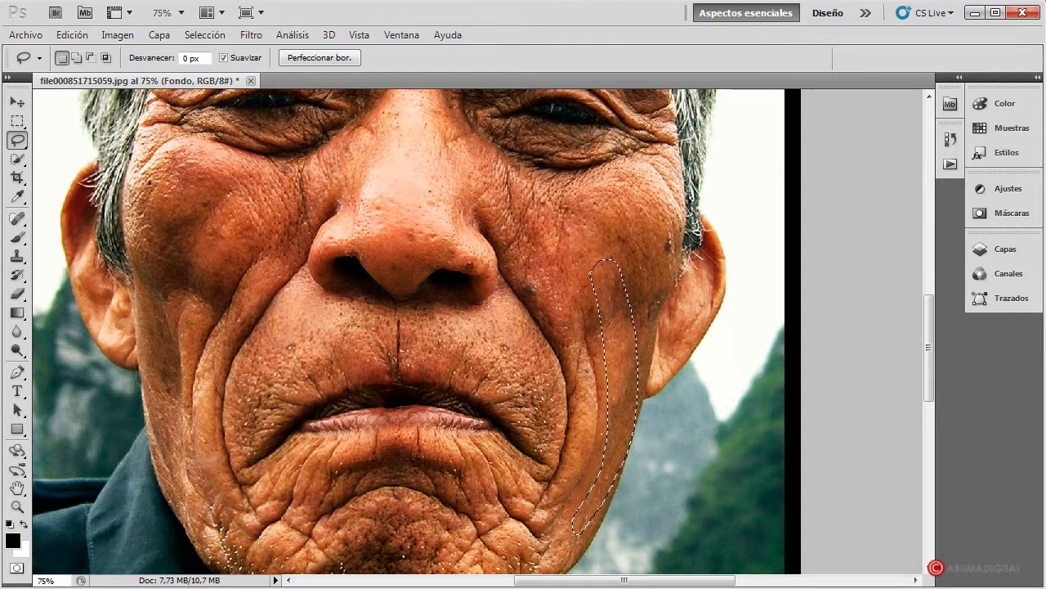
- Copy and paste the cheek strip as new layer Capa 3 and nudge it into place
{"action": "left_click", "coordinate": [72, 35]}
{"action": "left_click", "coordinate": [97, 144]}
{"action": "left_click", "coordinate": [67, 36]}
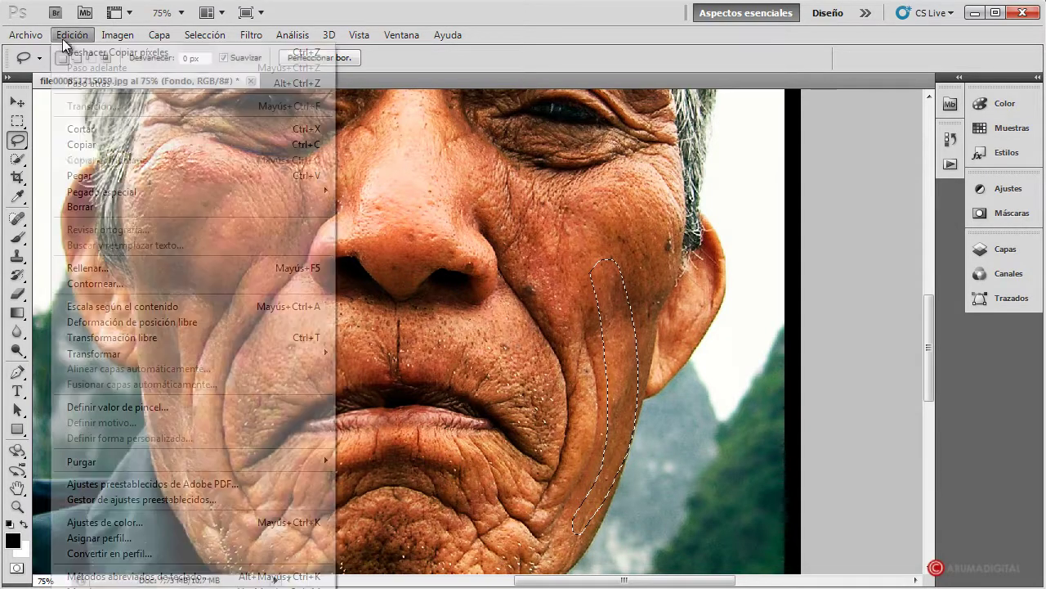
{"action": "left_click", "coordinate": [79, 174]}
{"action": "key", "text": "v"}
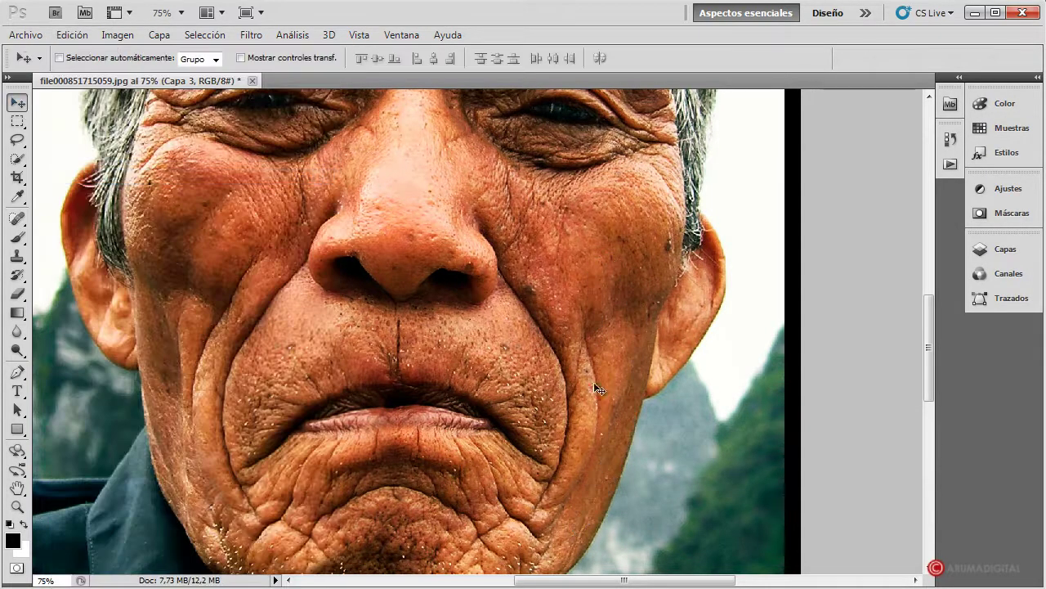
{"action": "left_click_drag", "start_coordinate": [594, 389], "coordinate": [591, 397]}
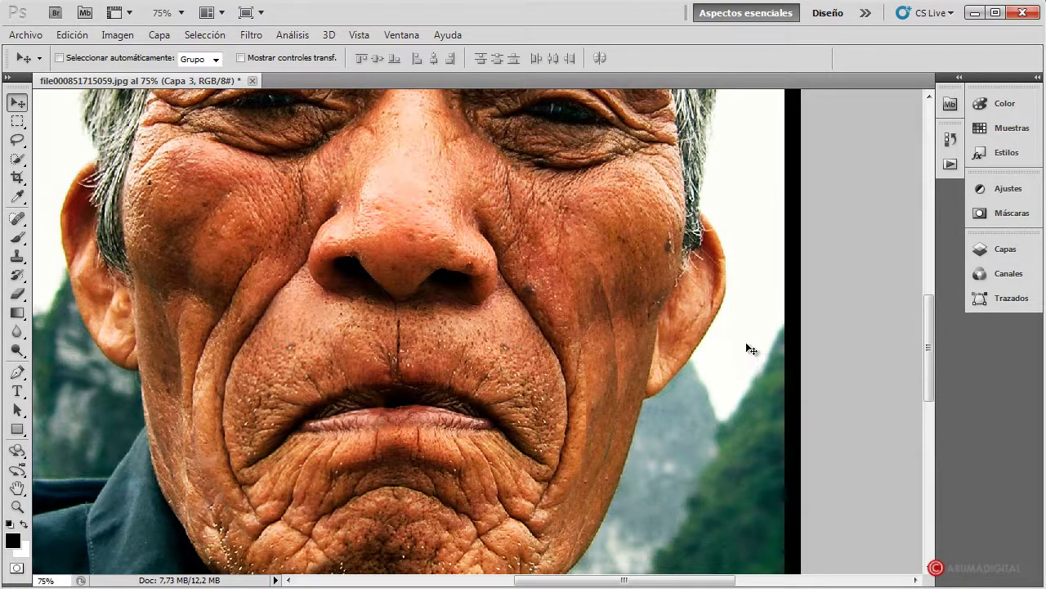
- Apply Hue/Saturation to Capa 3 with hue -1, saturation +9 and lightness +4
{"action": "left_click", "coordinate": [115, 35]}
{"action": "mouse_move", "coordinate": [129, 76]}
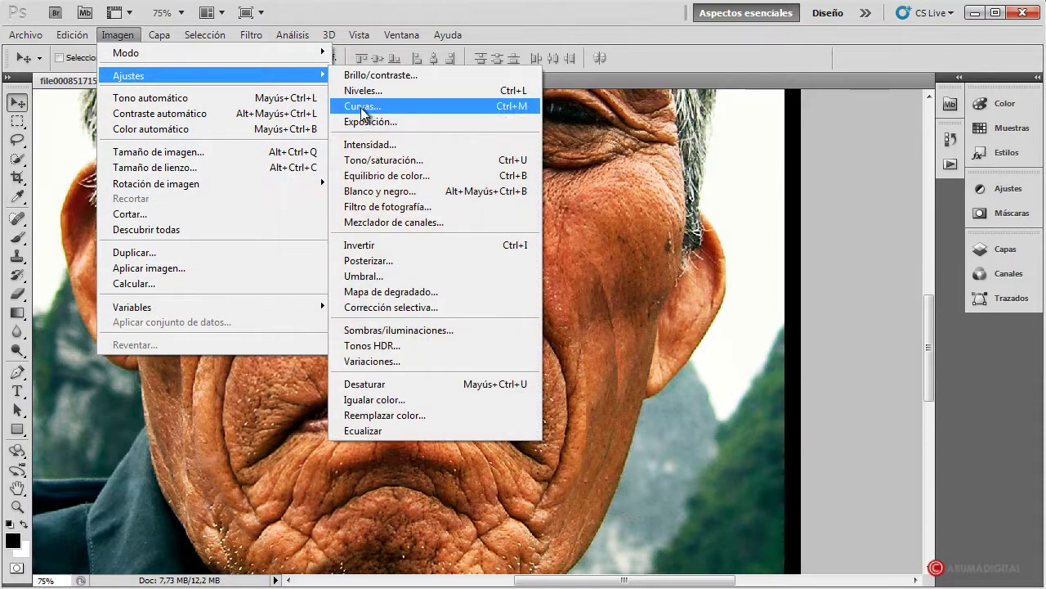
{"action": "left_click", "coordinate": [372, 160]}
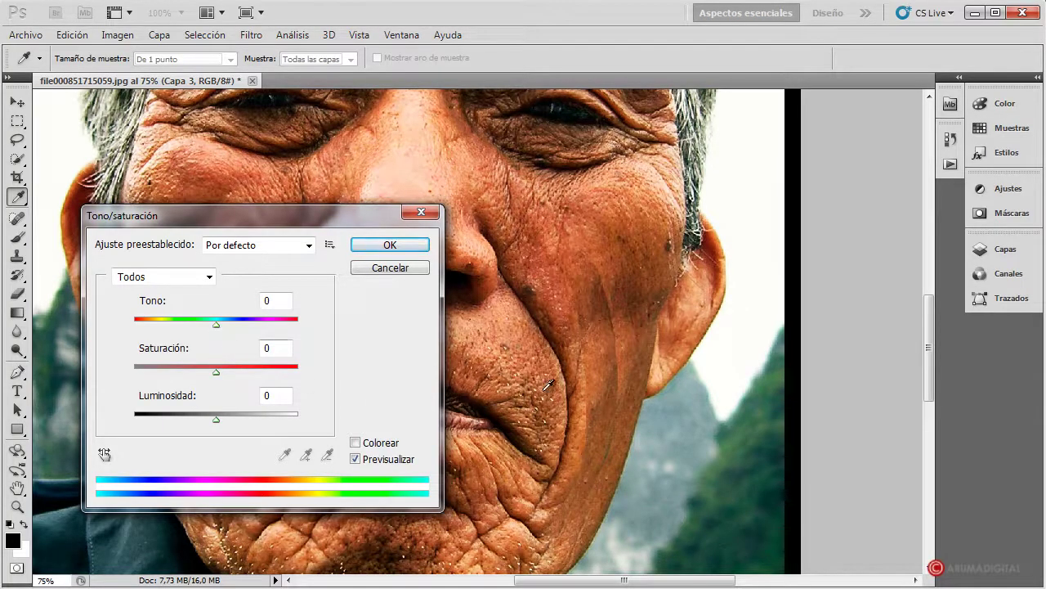
{"action": "mouse_move", "coordinate": [217, 371]}
{"action": "left_mouse_down"}
{"action": "mouse_move", "coordinate": [207, 374]}
{"action": "mouse_move", "coordinate": [235, 373]}
{"action": "mouse_move", "coordinate": [218, 373]}
{"action": "left_mouse_up"}
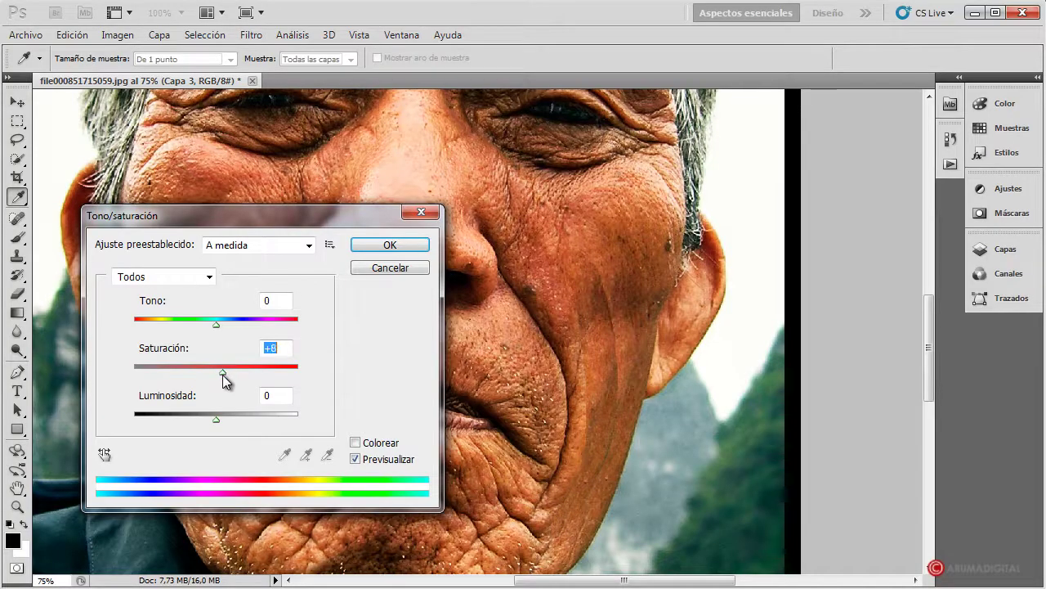
{"action": "left_click_drag", "start_coordinate": [215, 418], "coordinate": [216, 415]}
{"action": "left_click_drag", "start_coordinate": [217, 325], "coordinate": [215, 326]}
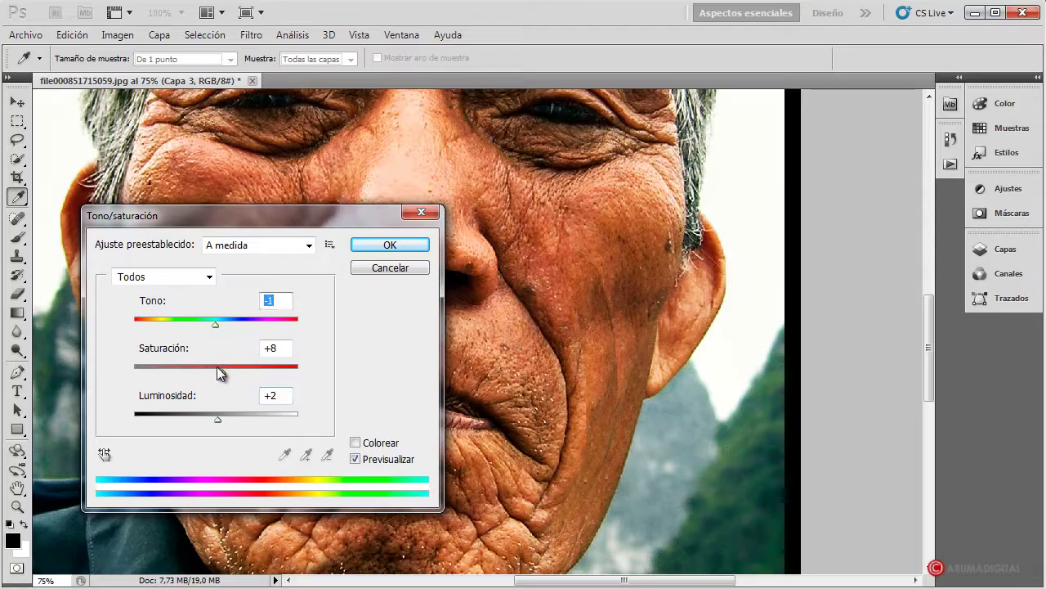
{"action": "left_click_drag", "start_coordinate": [222, 370], "coordinate": [223, 375]}
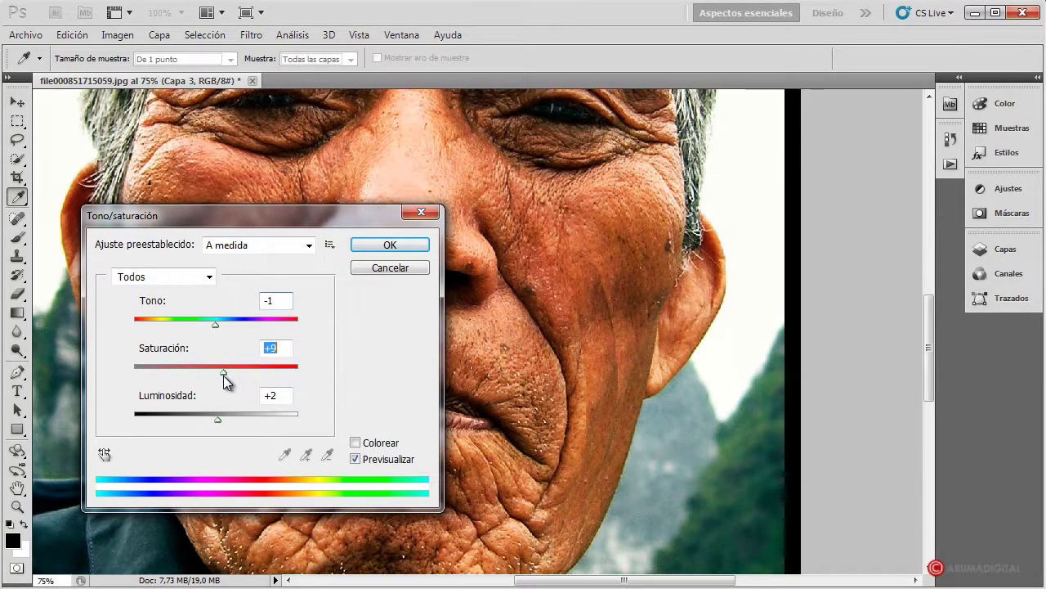
{"action": "left_click_drag", "start_coordinate": [216, 421], "coordinate": [219, 420]}
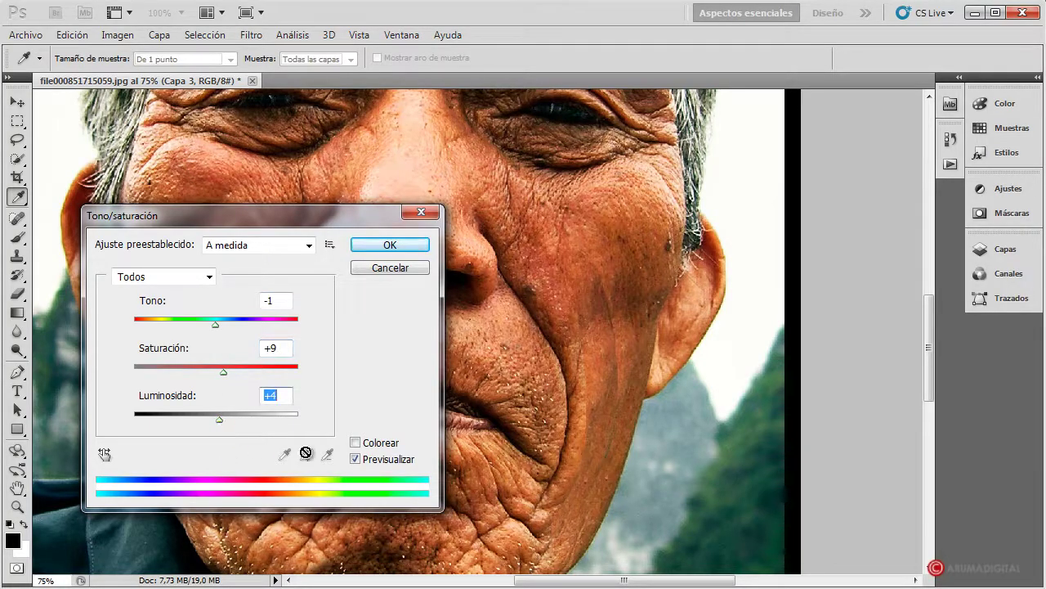
{"action": "left_click", "coordinate": [390, 245]}
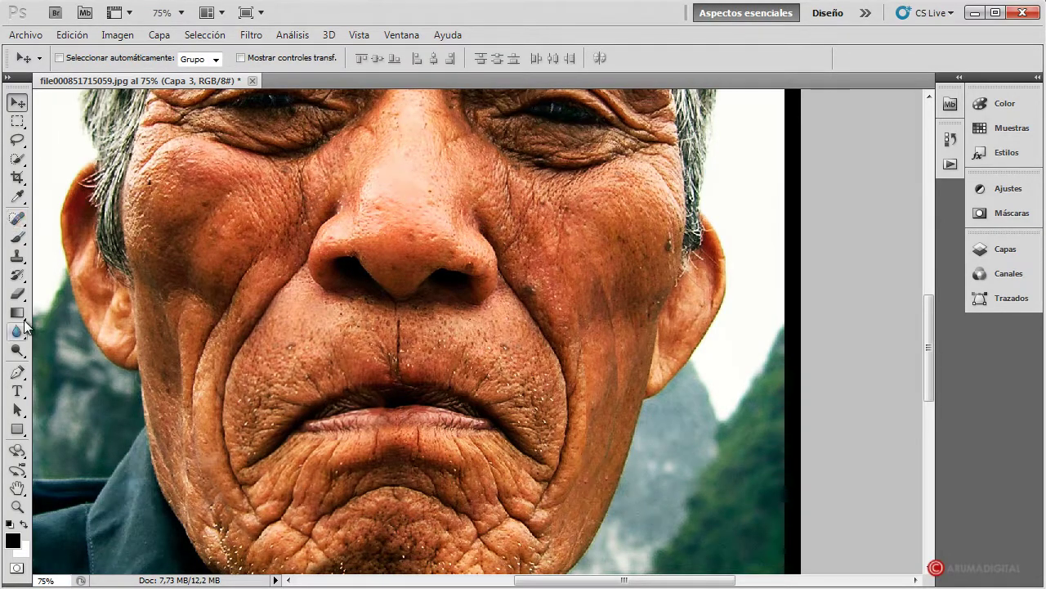
- Erase the Capa 3 patch edge along the right cheek contour and enlarge the eraser to 75
{"action": "left_click", "coordinate": [17, 294]}
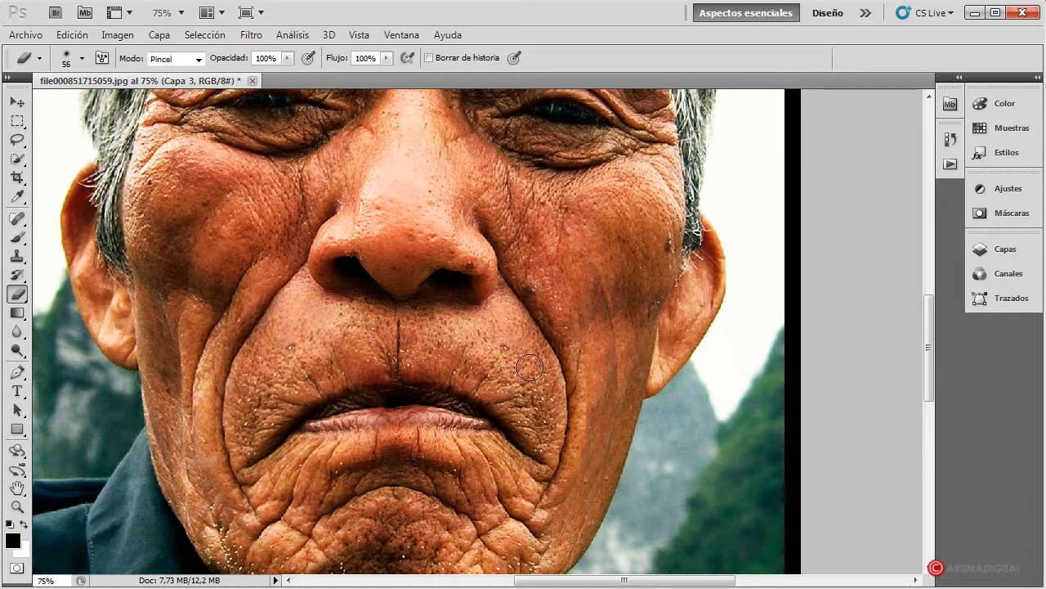
{"action": "mouse_move", "coordinate": [568, 352]}
{"action": "left_mouse_down"}
{"action": "mouse_move", "coordinate": [561, 448]}
{"action": "mouse_move", "coordinate": [625, 452]}
{"action": "mouse_move", "coordinate": [630, 311]}
{"action": "mouse_move", "coordinate": [612, 246]}
{"action": "mouse_move", "coordinate": [561, 249]}
{"action": "mouse_move", "coordinate": [549, 332]}
{"action": "mouse_move", "coordinate": [467, 402]}
{"action": "mouse_move", "coordinate": [572, 384]}
{"action": "mouse_move", "coordinate": [577, 369]}
{"action": "mouse_move", "coordinate": [574, 405]}
{"action": "mouse_move", "coordinate": [590, 384]}
{"action": "left_mouse_up"}
{"action": "key", "text": "]"}
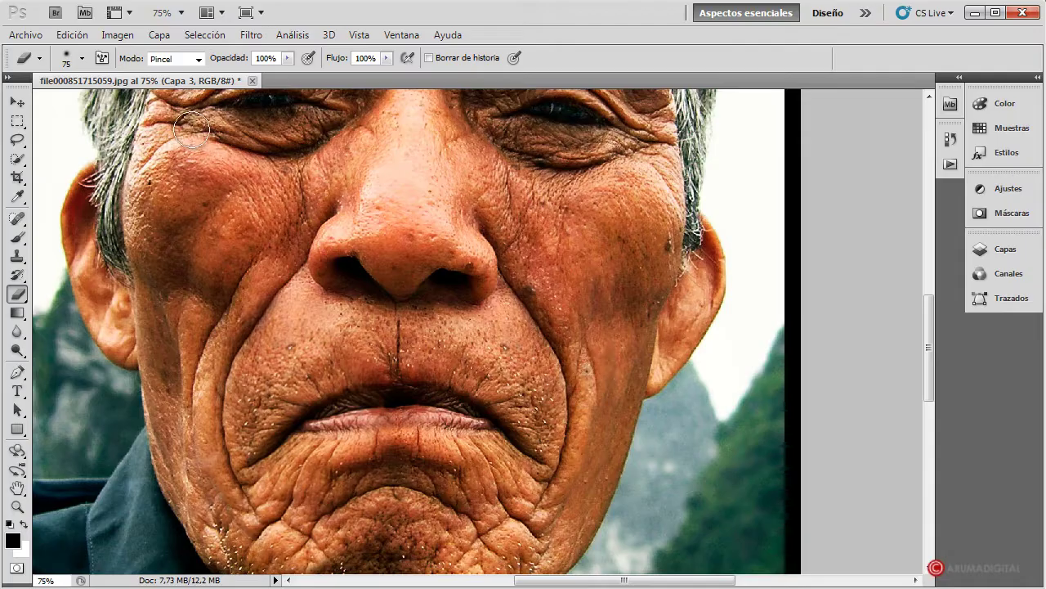
- Undo the last eraser stroke and step back one more history state
{"action": "left_click", "coordinate": [77, 37]}
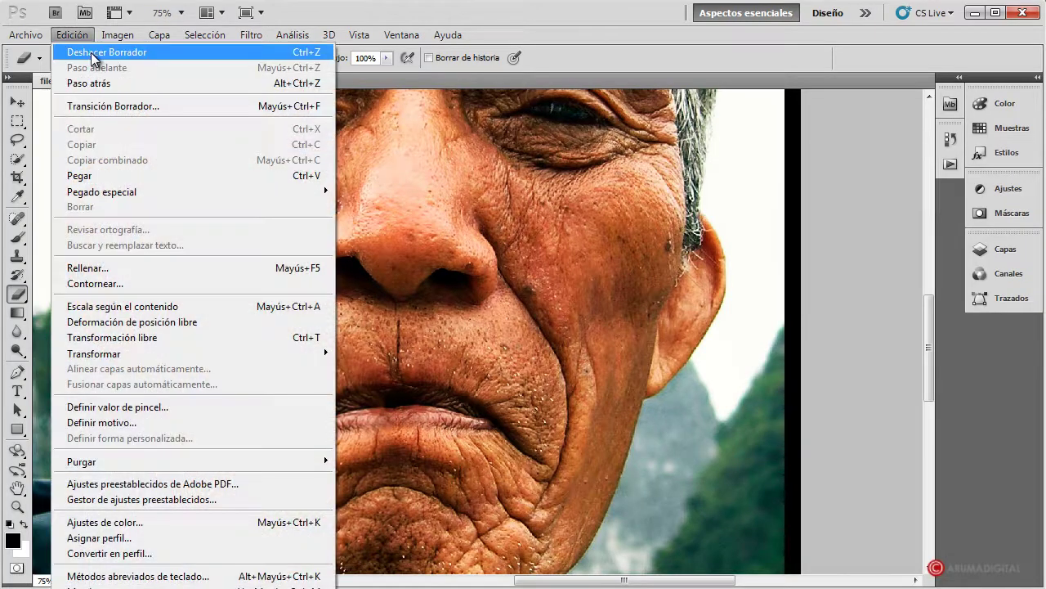
{"action": "left_click", "coordinate": [90, 53]}
{"action": "left_click", "coordinate": [69, 35]}
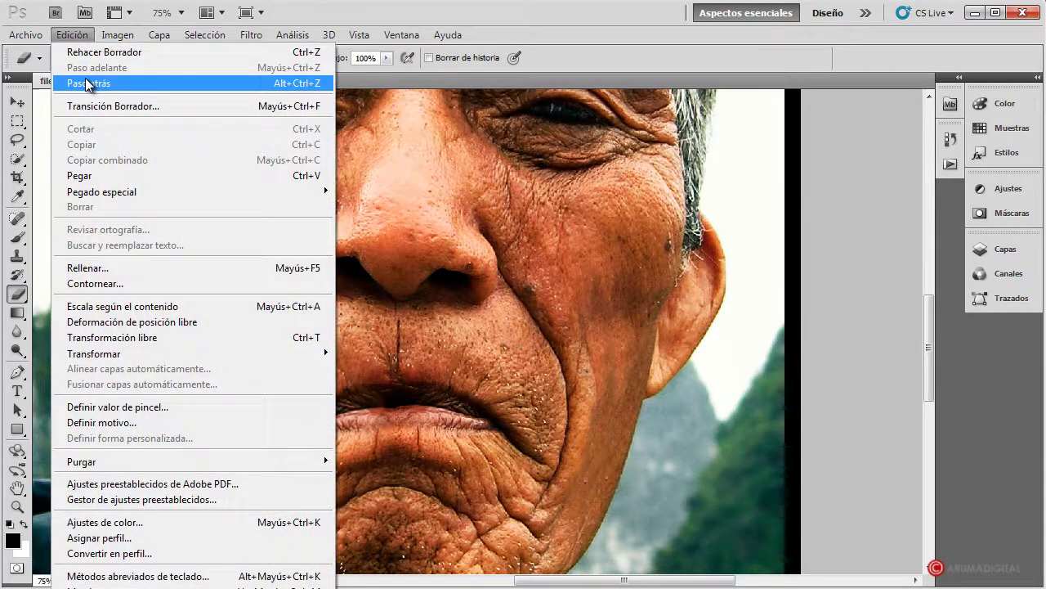
{"action": "left_click", "coordinate": [88, 83]}
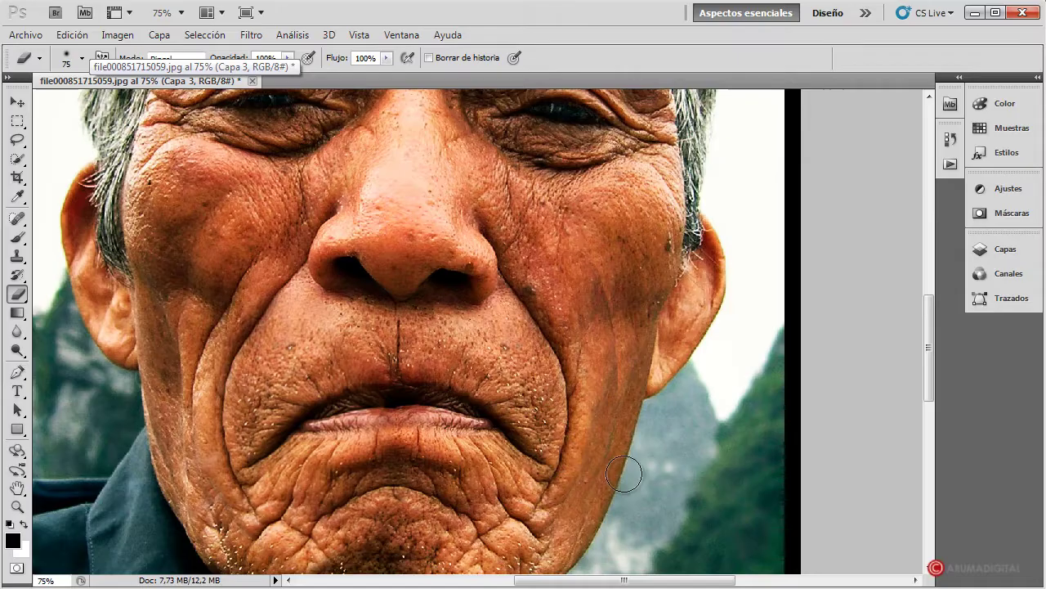
- Erase the Capa 3 patch along the right cheek, jaw and beside the ear with the 75 px eraser
{"action": "mouse_move", "coordinate": [641, 384]}
{"action": "left_mouse_down"}
{"action": "mouse_move", "coordinate": [633, 299]}
{"action": "mouse_move", "coordinate": [642, 340]}
{"action": "left_mouse_up"}
{"action": "left_click_drag", "start_coordinate": [554, 330], "coordinate": [614, 462]}
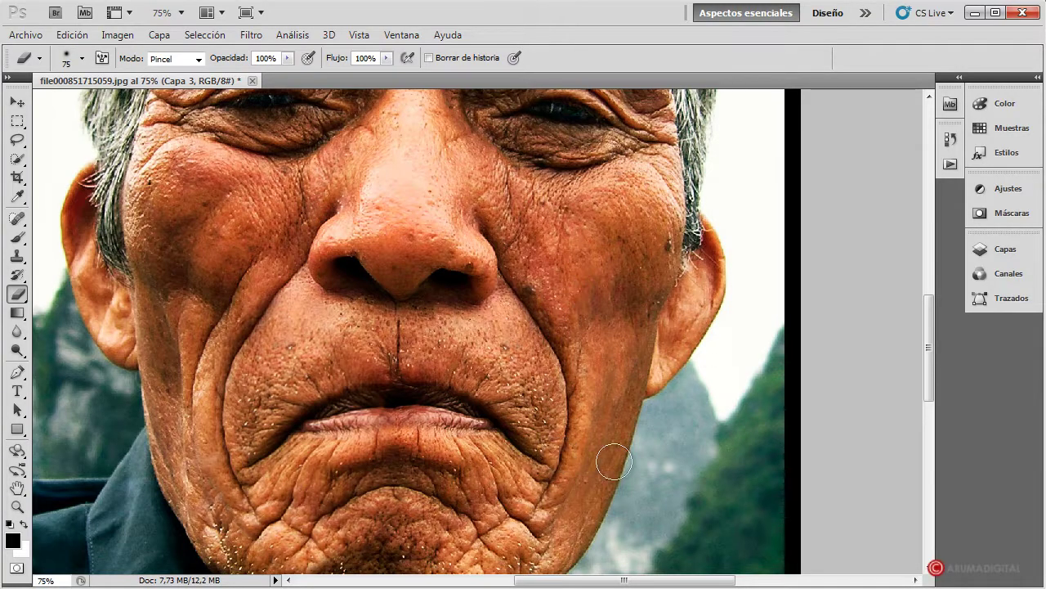
{"action": "left_click_drag", "start_coordinate": [613, 462], "coordinate": [621, 442]}
{"action": "key", "text": "Return"}
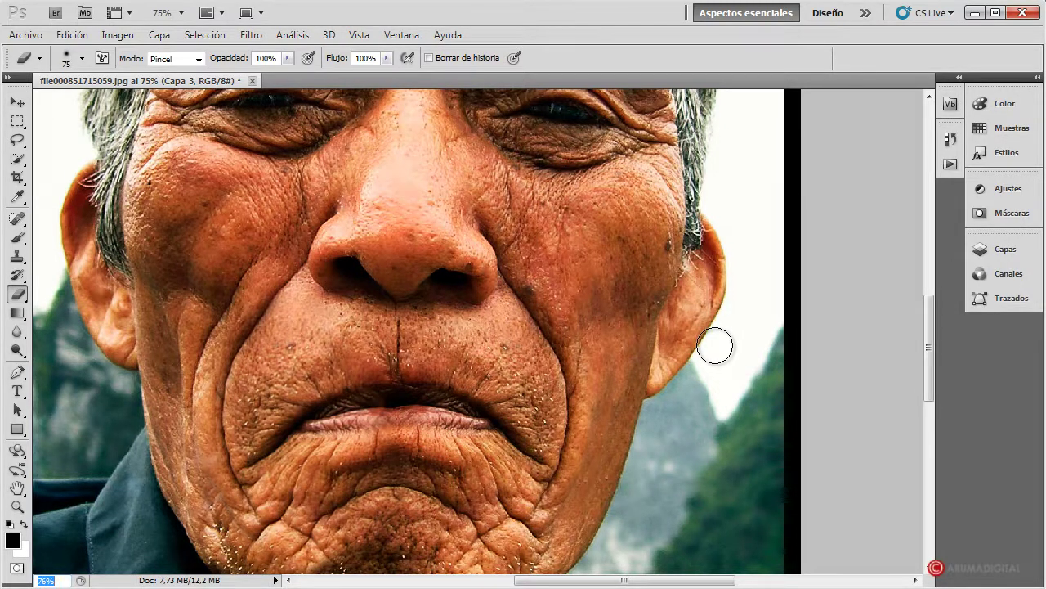
{"action": "left_click_drag", "start_coordinate": [589, 317], "coordinate": [634, 337]}
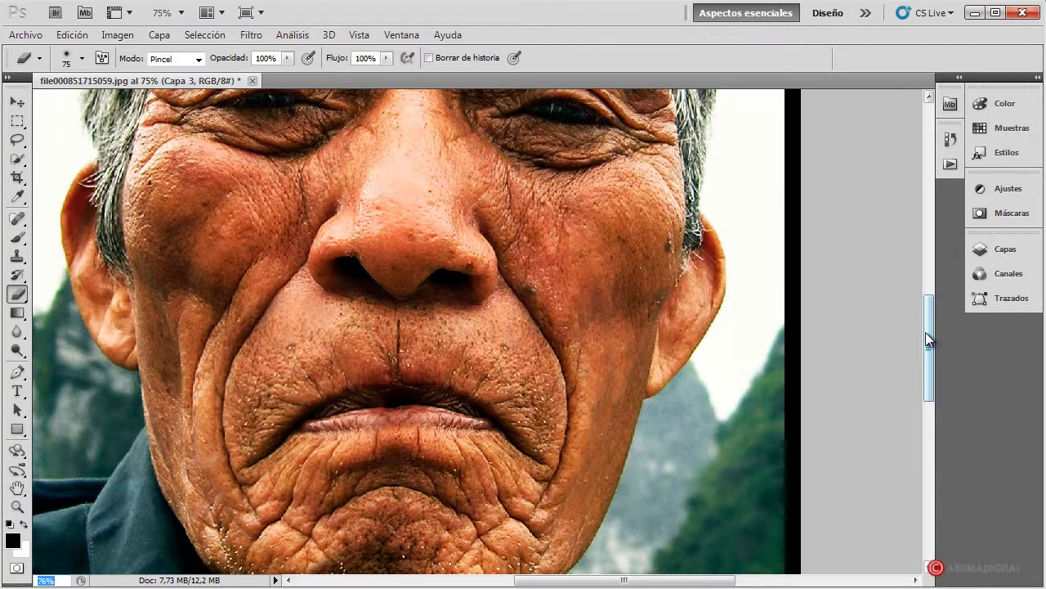
{"action": "left_click_drag", "start_coordinate": [926, 334], "coordinate": [927, 327]}
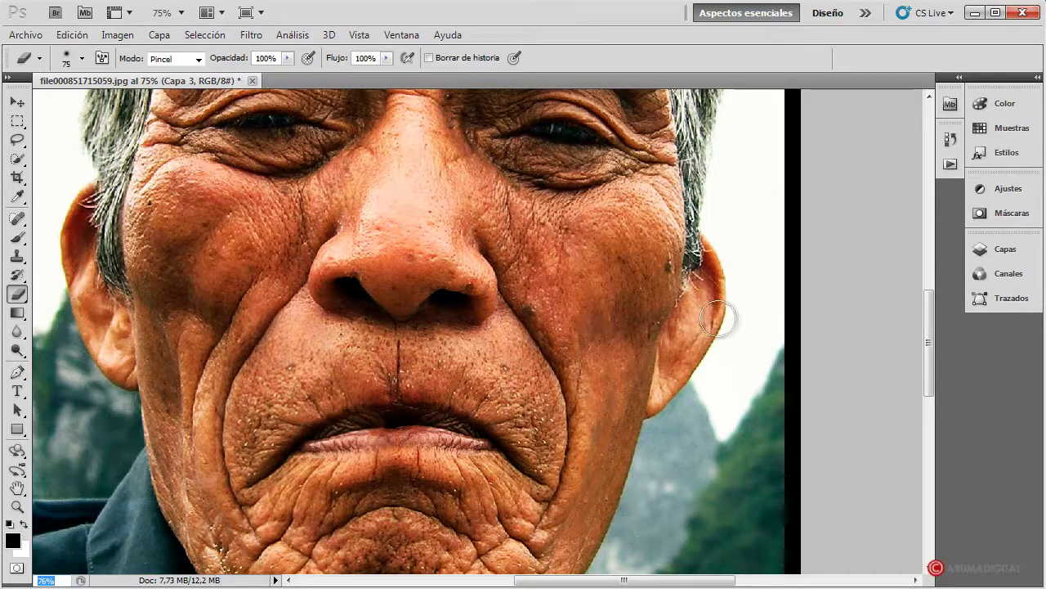
{"action": "left_click_drag", "start_coordinate": [930, 338], "coordinate": [928, 331]}
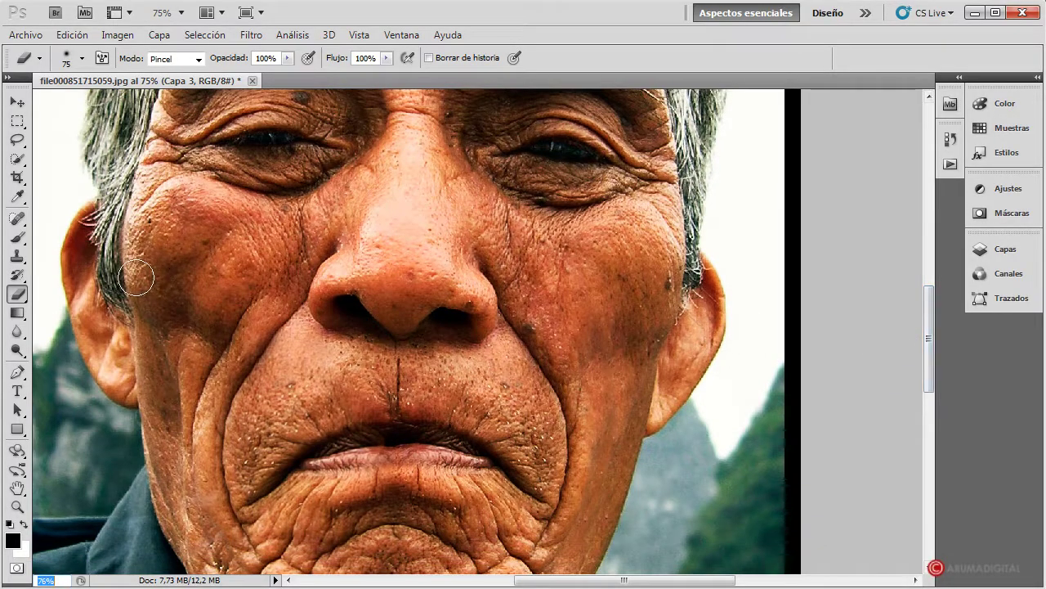
{"action": "left_click", "coordinate": [17, 139]}
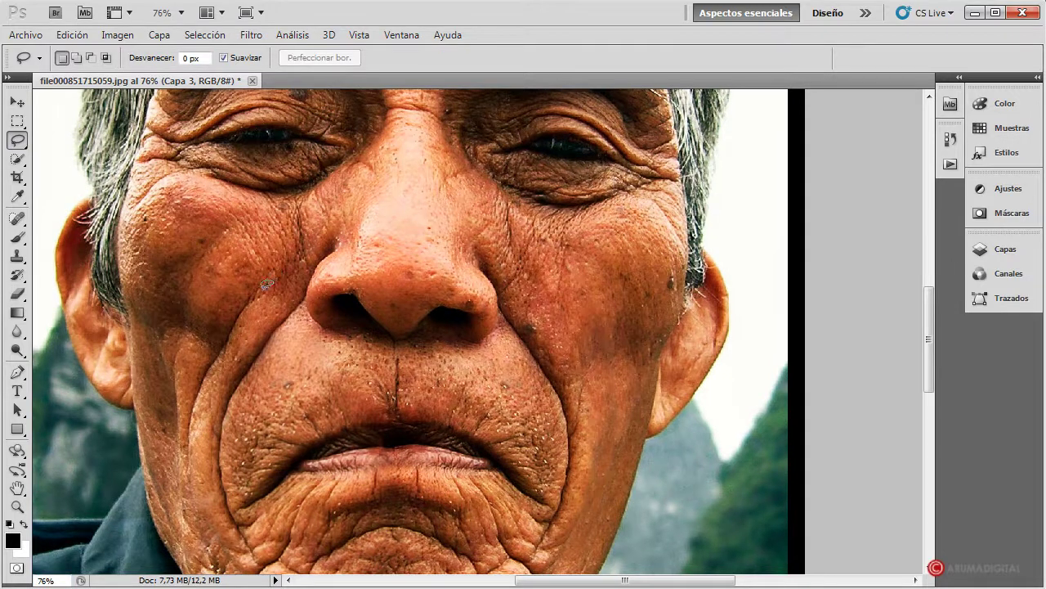
- Lasso the left cheek crease and copy it from Fondo onto a new layer, Capa 4
{"action": "left_click_drag", "start_coordinate": [199, 408], "coordinate": [195, 463]}
{"action": "left_click", "coordinate": [70, 32]}
{"action": "left_click", "coordinate": [1005, 248]}
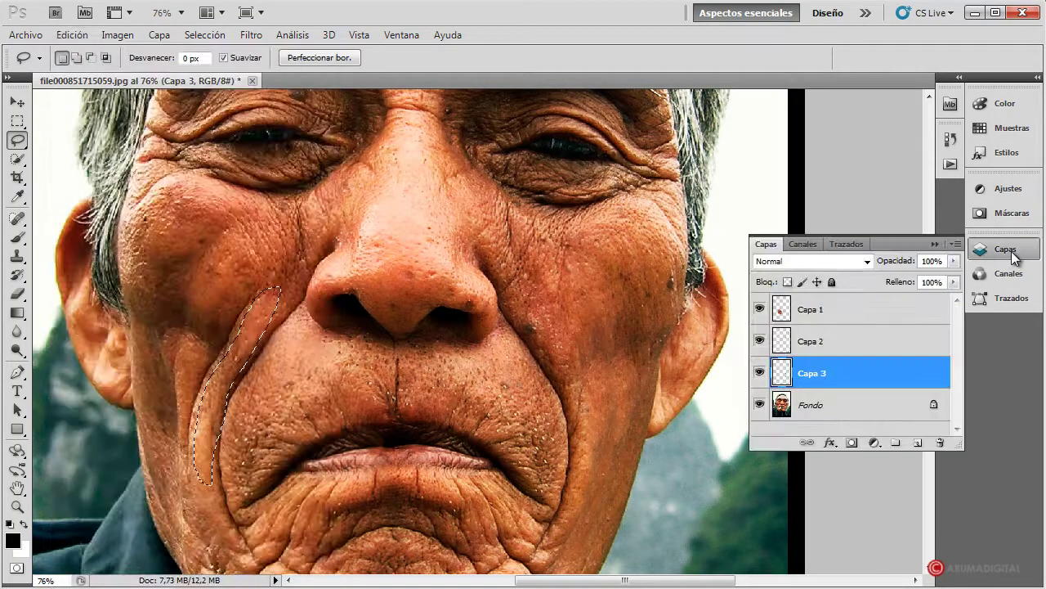
{"action": "left_click", "coordinate": [855, 406]}
{"action": "left_click", "coordinate": [72, 34]}
{"action": "left_click", "coordinate": [81, 143]}
{"action": "left_click", "coordinate": [72, 35]}
{"action": "left_click", "coordinate": [79, 175]}
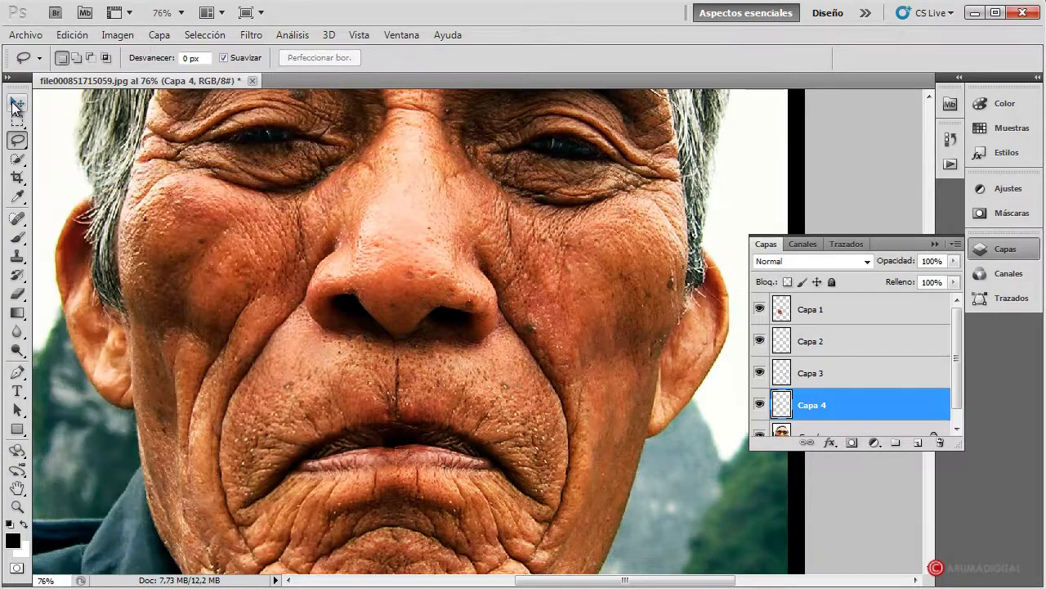
{"action": "key", "text": "v"}
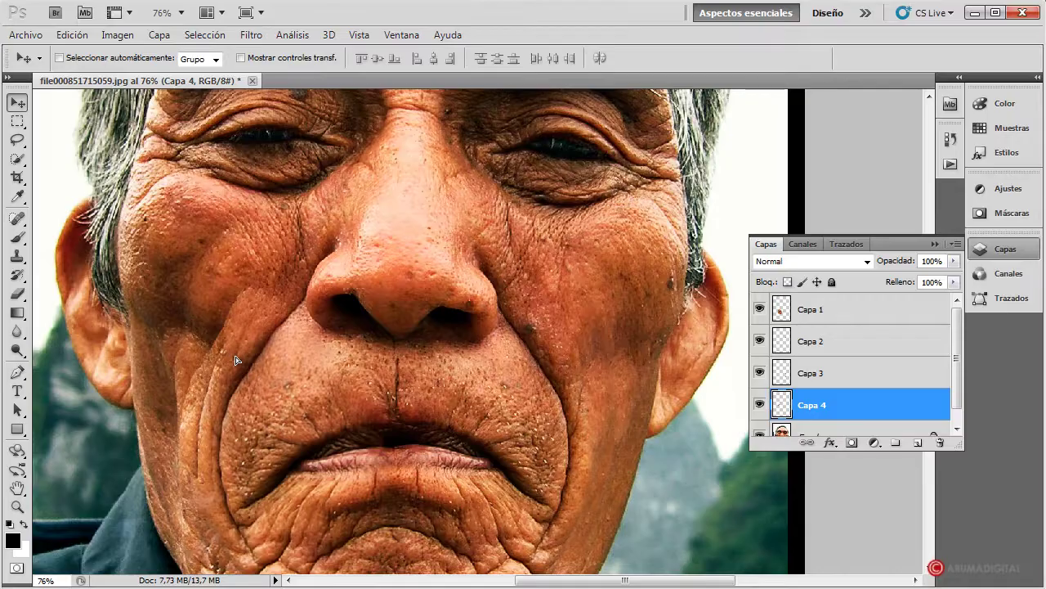
- Erase the Capa 4 patch edges on the left cheek with a size 43 eraser, undoing one stroke
{"action": "left_click", "coordinate": [17, 293]}
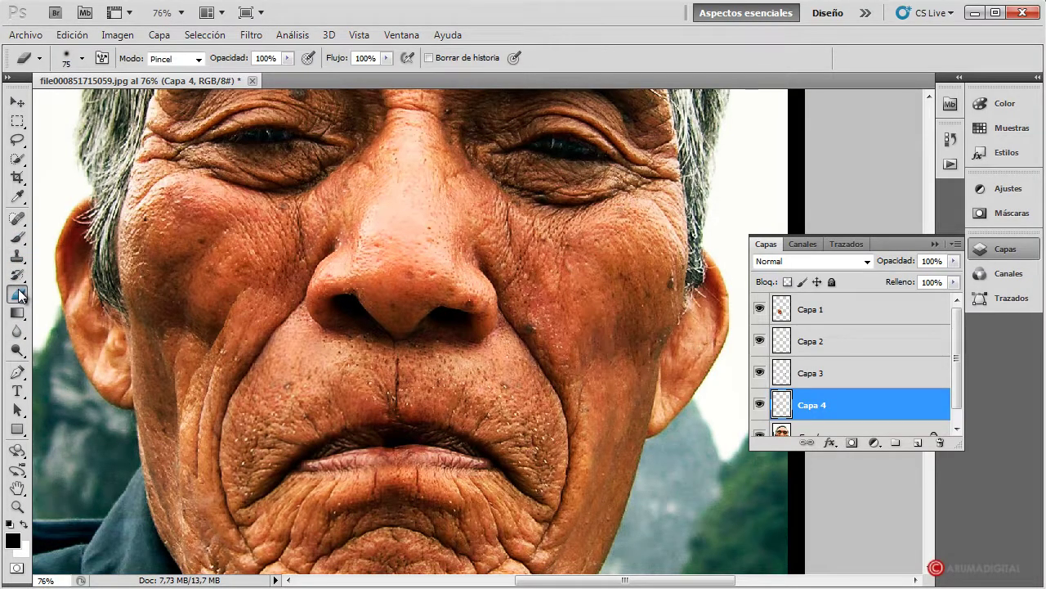
{"action": "mouse_move", "coordinate": [225, 274]}
{"action": "left_mouse_down"}
{"action": "mouse_move", "coordinate": [178, 334]}
{"action": "mouse_move", "coordinate": [154, 407]}
{"action": "mouse_move", "coordinate": [163, 392]}
{"action": "mouse_move", "coordinate": [159, 466]}
{"action": "mouse_move", "coordinate": [154, 433]}
{"action": "mouse_move", "coordinate": [188, 505]}
{"action": "left_mouse_up"}
{"action": "mouse_move", "coordinate": [196, 315]}
{"action": "left_mouse_down"}
{"action": "mouse_move", "coordinate": [163, 355]}
{"action": "mouse_move", "coordinate": [160, 389]}
{"action": "left_mouse_up"}
{"action": "left_click", "coordinate": [759, 404]}
{"action": "left_click", "coordinate": [757, 408]}
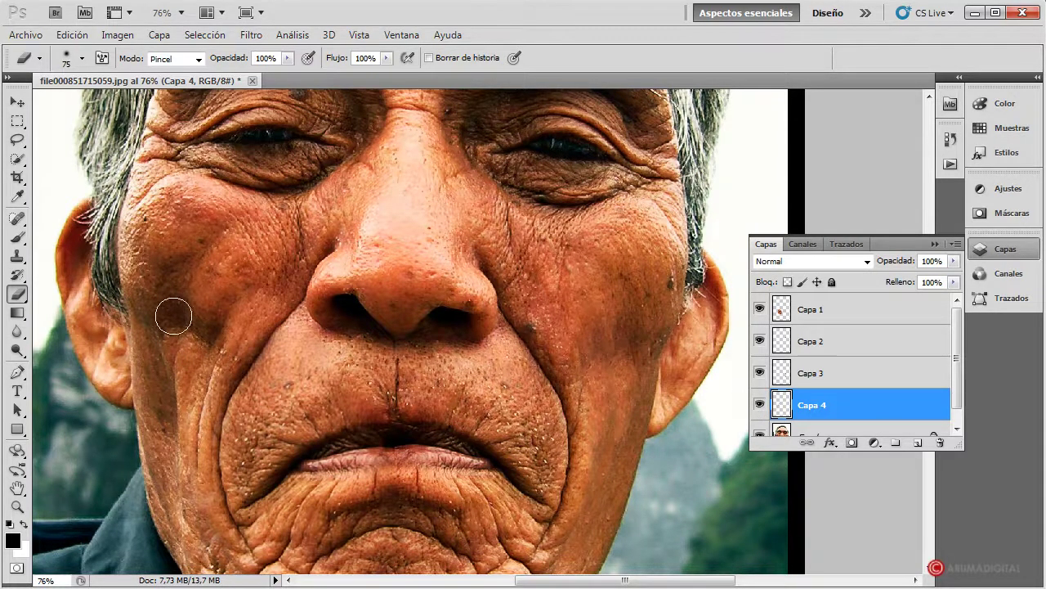
{"action": "key", "text": "bracketright"}
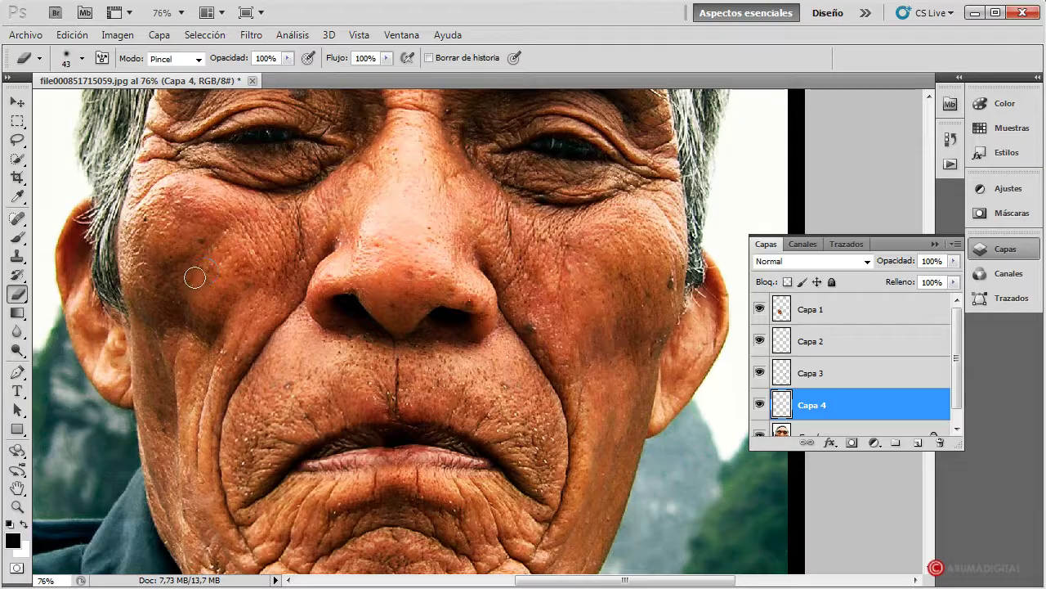
{"action": "left_click_drag", "start_coordinate": [212, 307], "coordinate": [189, 365]}
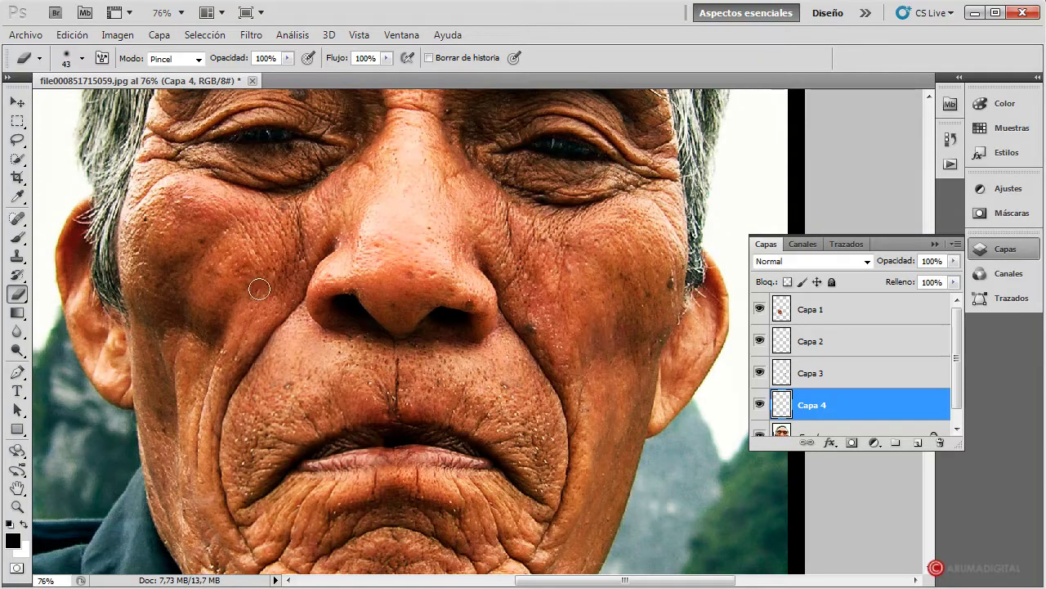
{"action": "left_click", "coordinate": [71, 34]}
{"action": "left_click", "coordinate": [90, 47]}
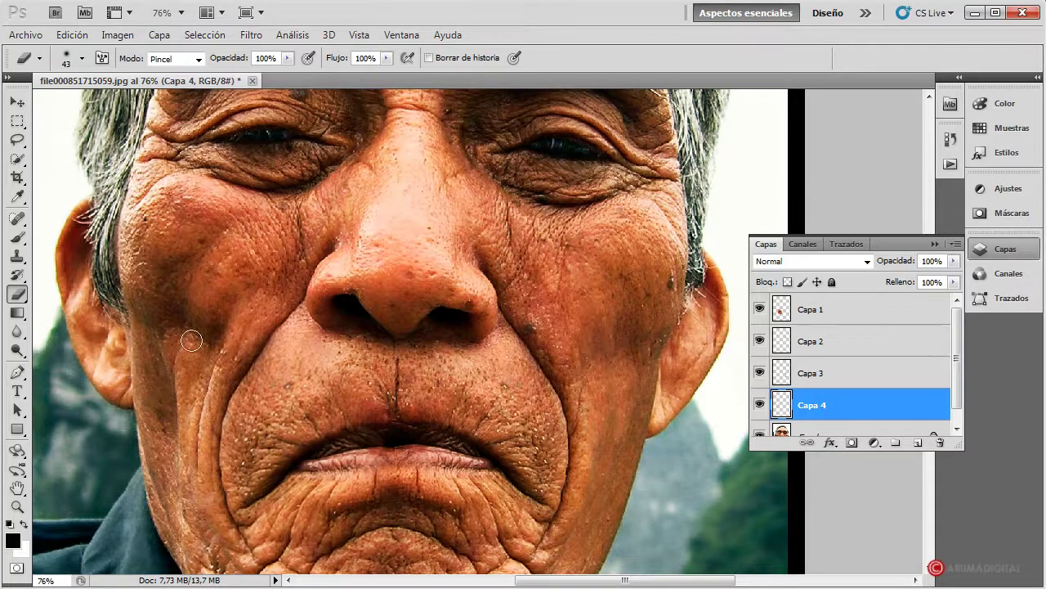
- Try lowering Capa 4's layer opacity to 63%, then restore it to 100%
{"action": "left_click", "coordinate": [953, 262]}
{"action": "mouse_move", "coordinate": [951, 281]}
{"action": "left_mouse_down"}
{"action": "mouse_move", "coordinate": [869, 286]}
{"action": "mouse_move", "coordinate": [922, 283]}
{"action": "left_mouse_up"}
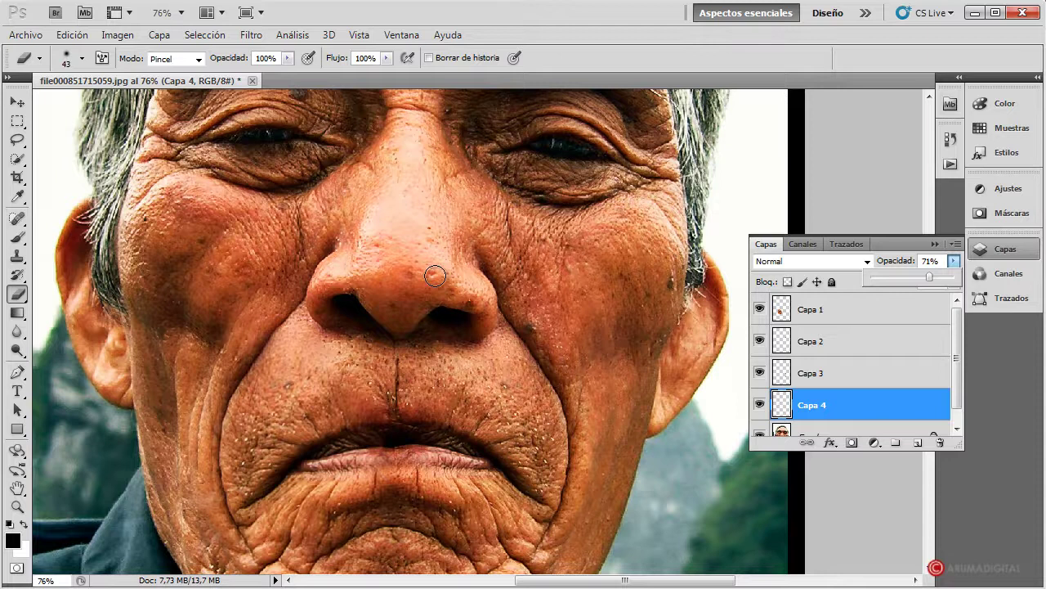
{"action": "left_click_drag", "start_coordinate": [929, 277], "coordinate": [958, 278]}
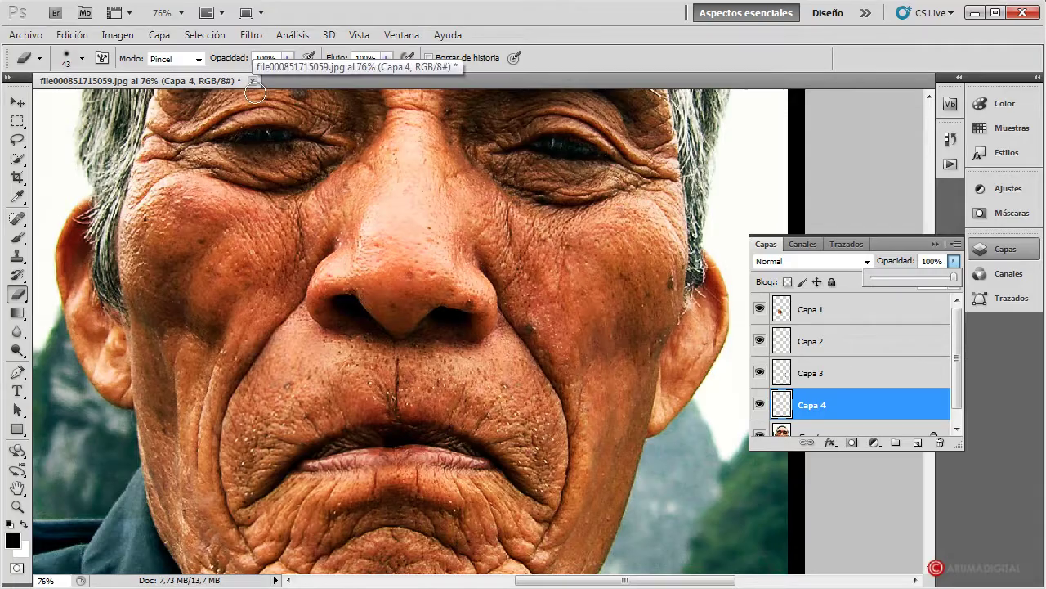
{"action": "left_click", "coordinate": [288, 58]}
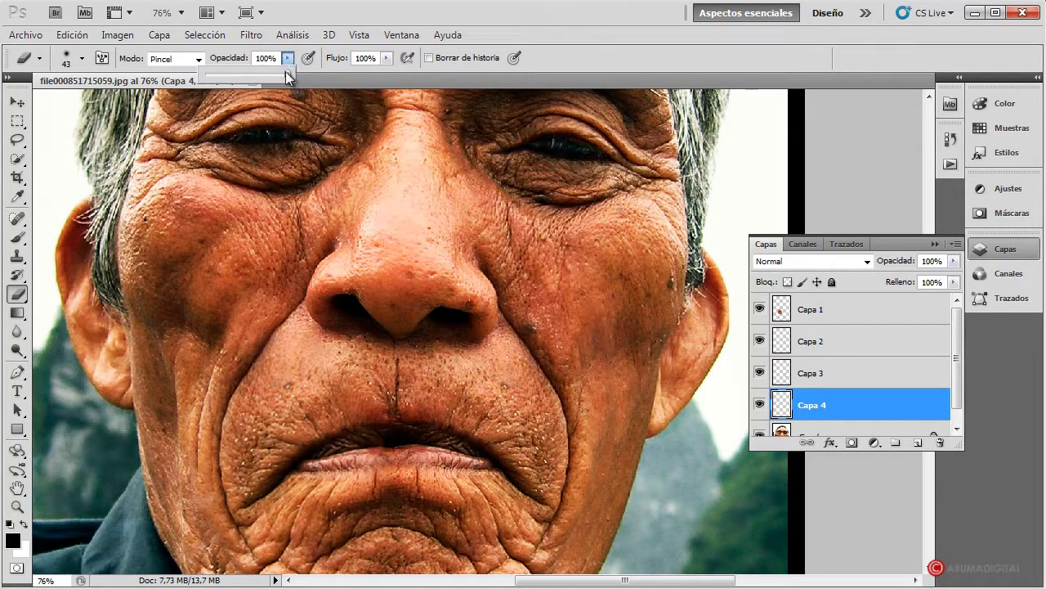
- Set the eraser opacity to 50% and zoom out to 50% to view the whole face
{"action": "left_click", "coordinate": [217, 357]}
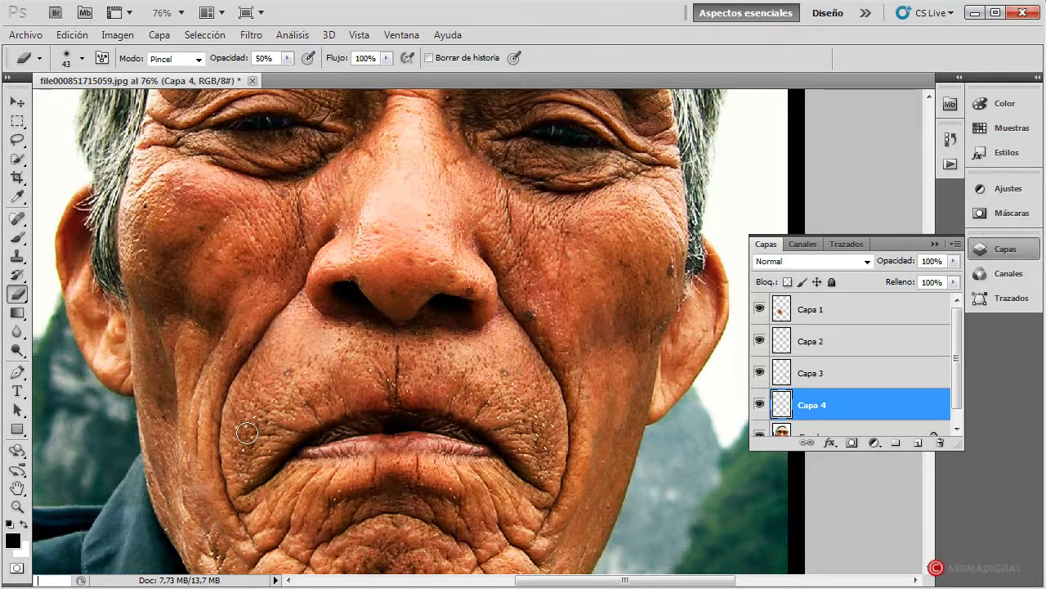
{"action": "key", "text": "Return"}
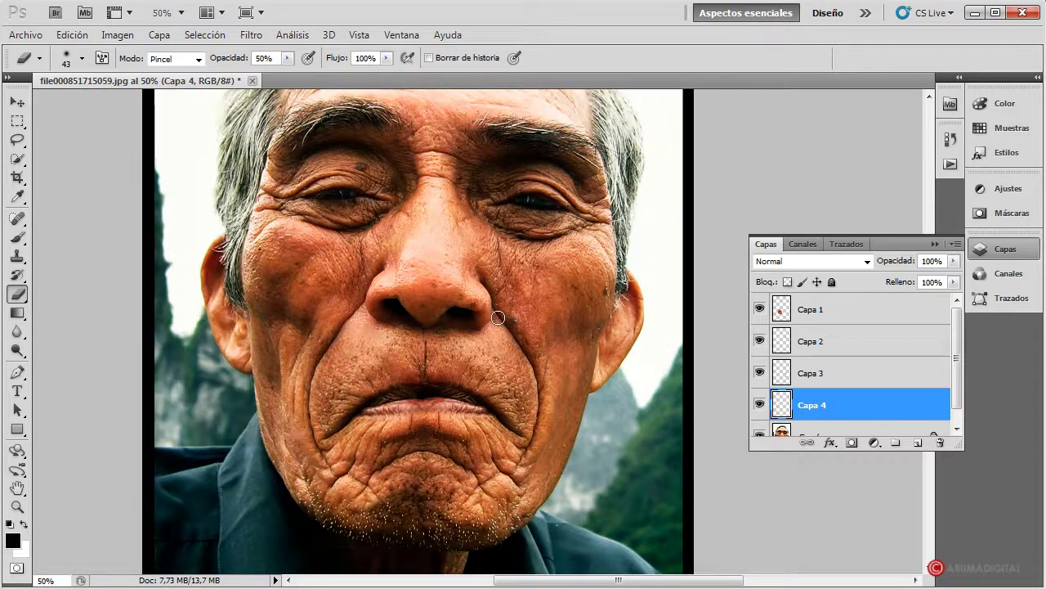
{"action": "scroll", "coordinate": [954, 401], "scroll_direction": "down", "scroll_amount": 1}
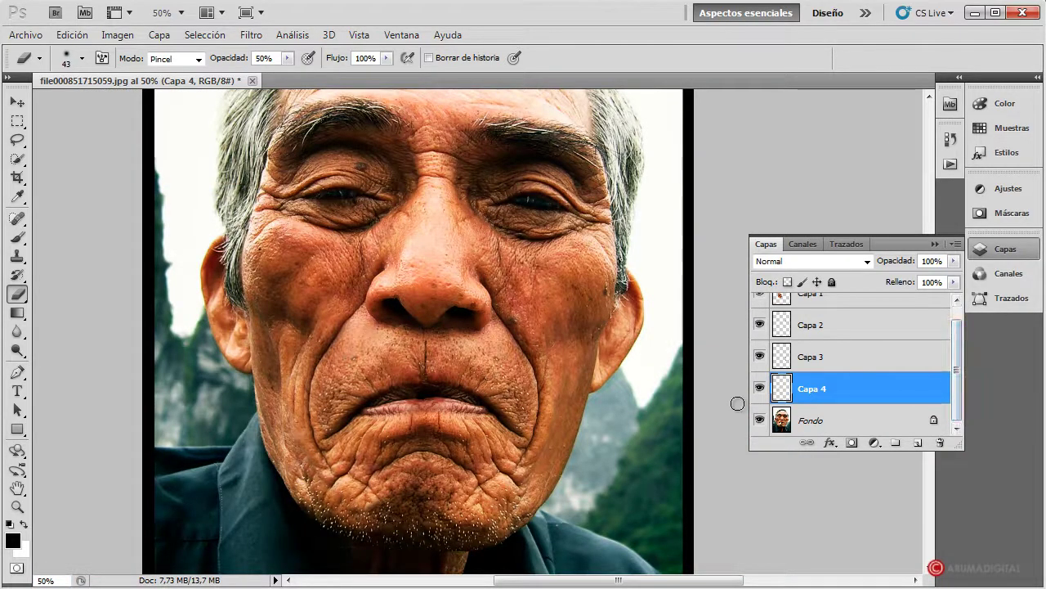
{"action": "left_click", "coordinate": [761, 297]}
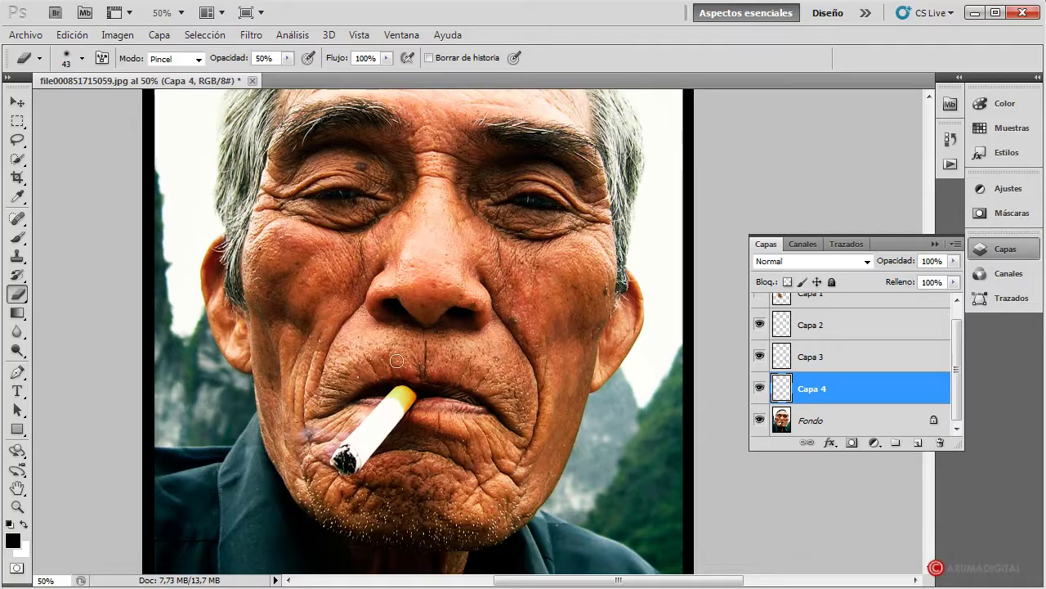
{"action": "left_click", "coordinate": [760, 297]}
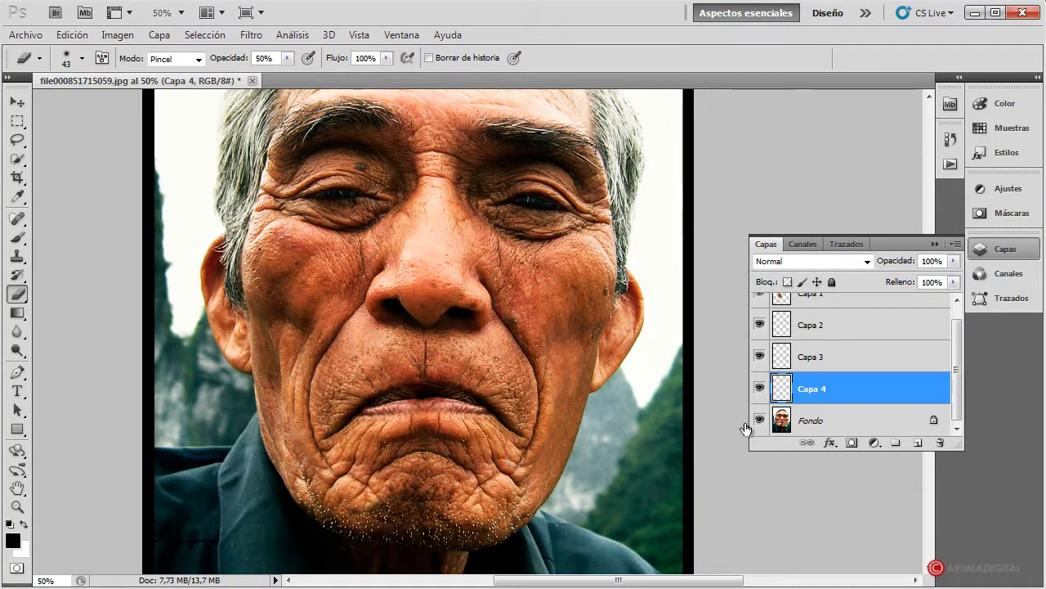
{"action": "left_click", "coordinate": [759, 325]}
{"action": "left_click", "coordinate": [759, 326]}
{"action": "left_click", "coordinate": [760, 358]}
{"action": "left_click", "coordinate": [760, 357]}
{"action": "left_click", "coordinate": [759, 388]}
{"action": "left_click", "coordinate": [760, 388]}
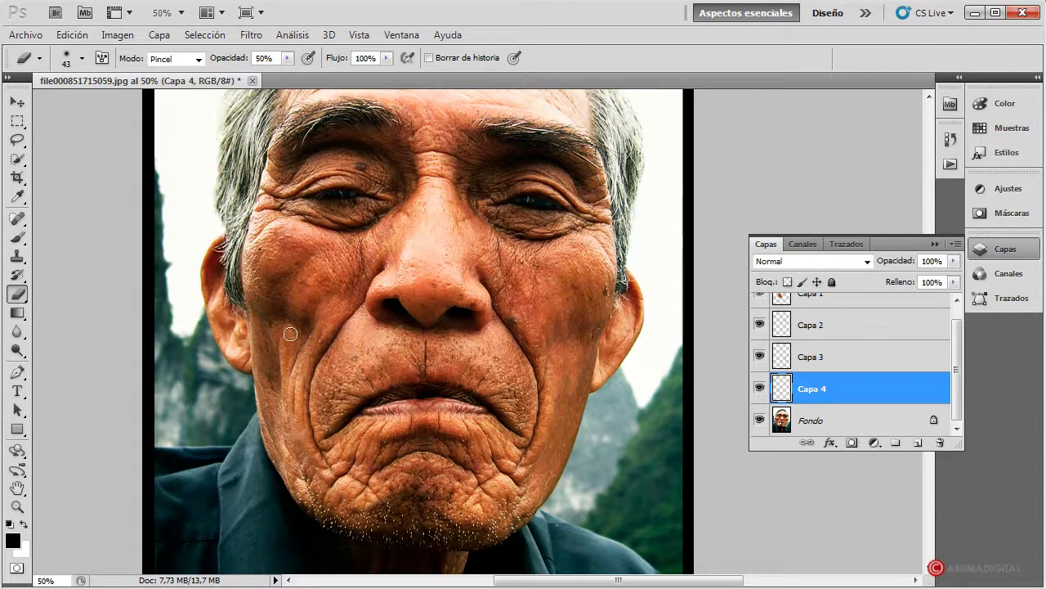